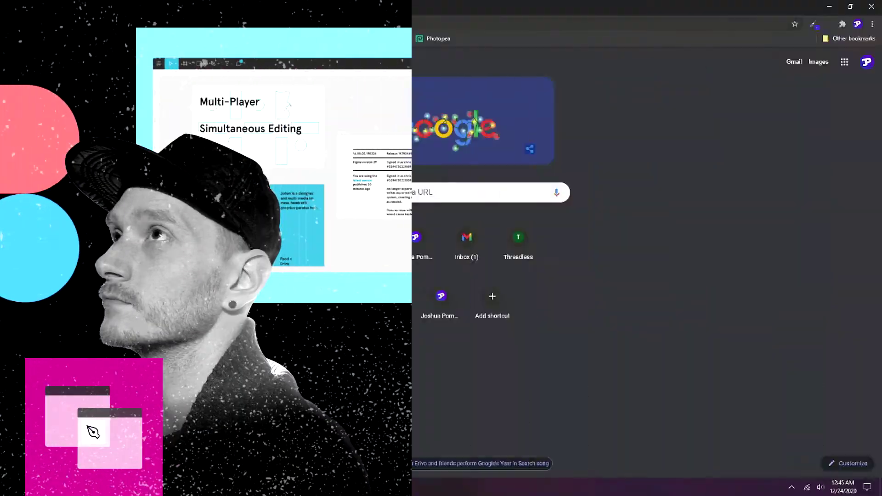
- Navigate Chrome to figma.com by accepting the 'fi' address-bar suggestion
click(264, 20)
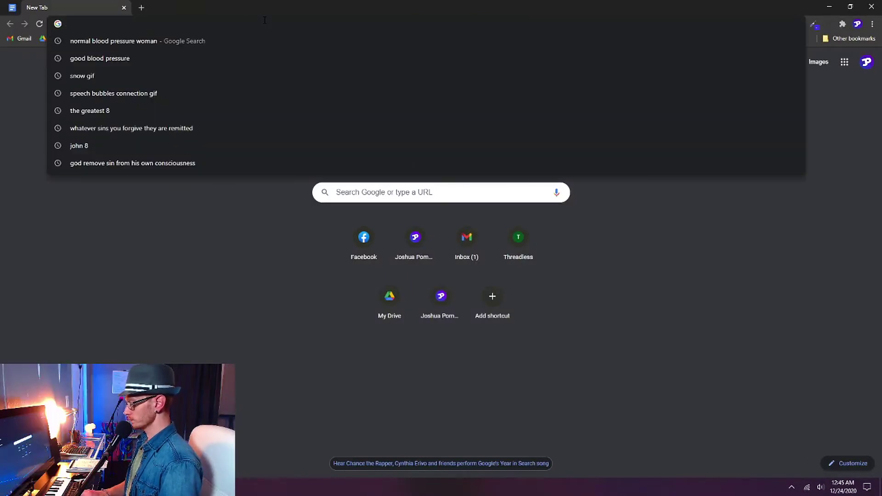
text(figma.com)
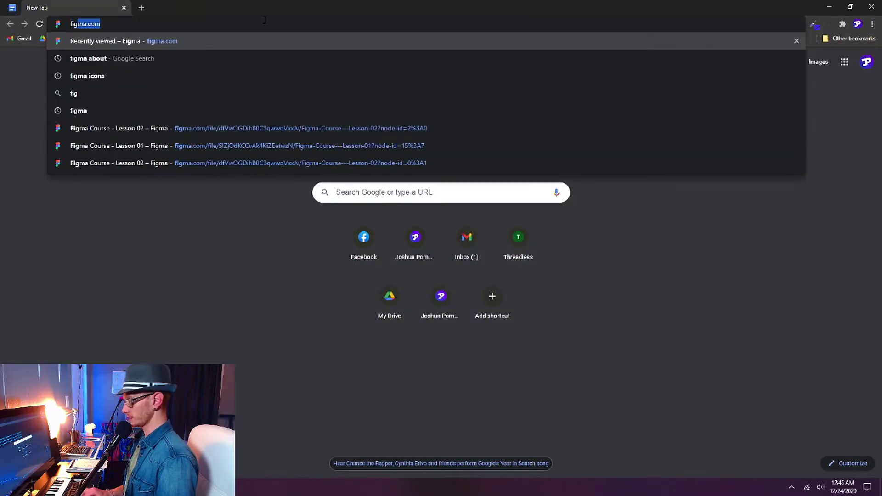
key(Return)
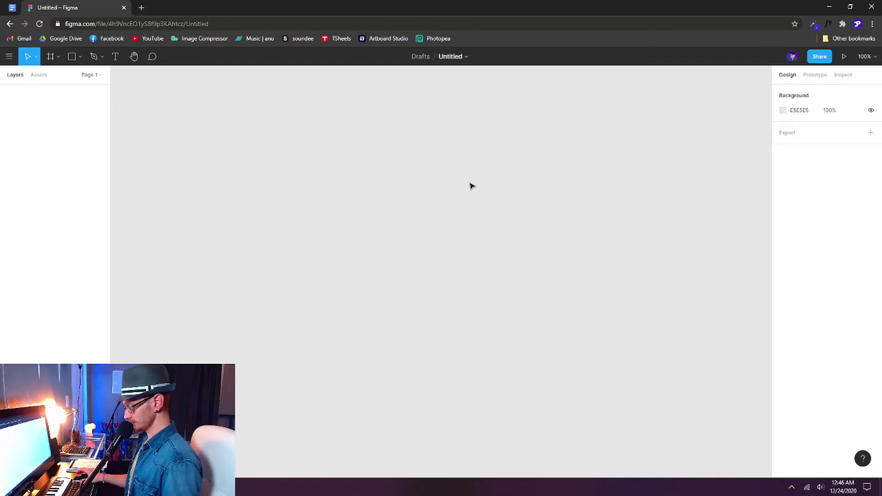
- Create the 1080×1080 'Instagram post - 1' frame at X 0, Y 0 and zoom to fit it
key(f)
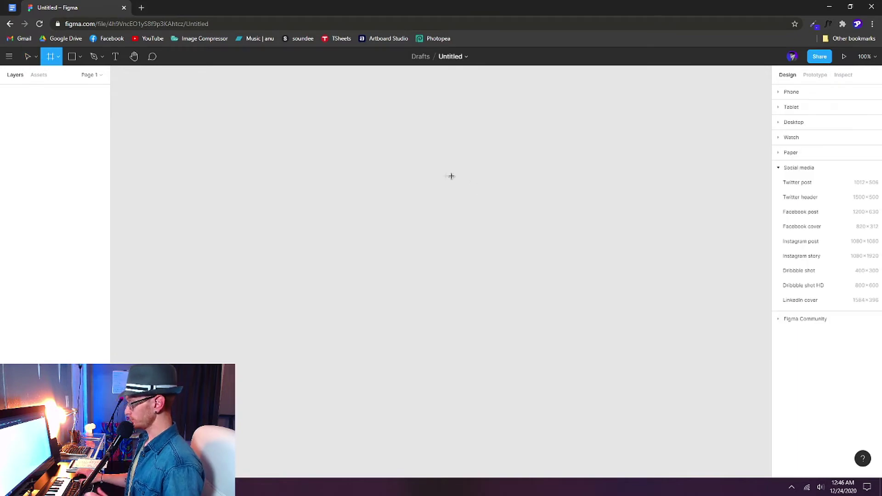
click(811, 244)
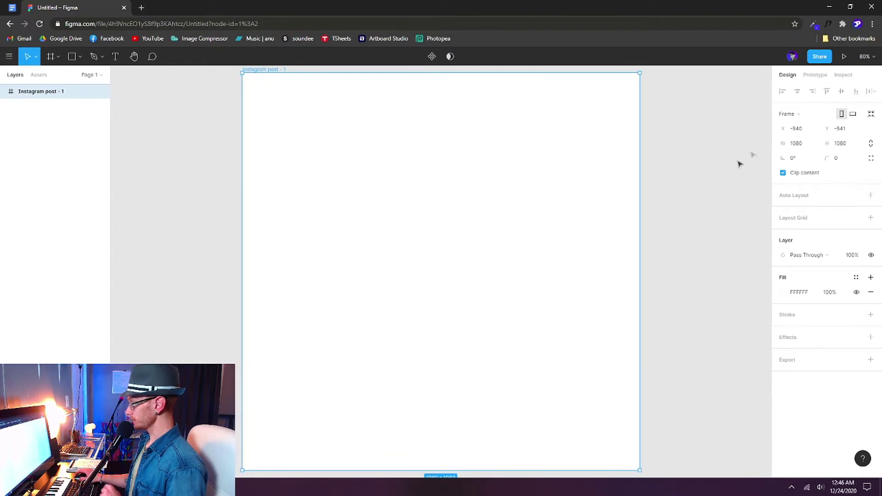
click(795, 129)
text(0)
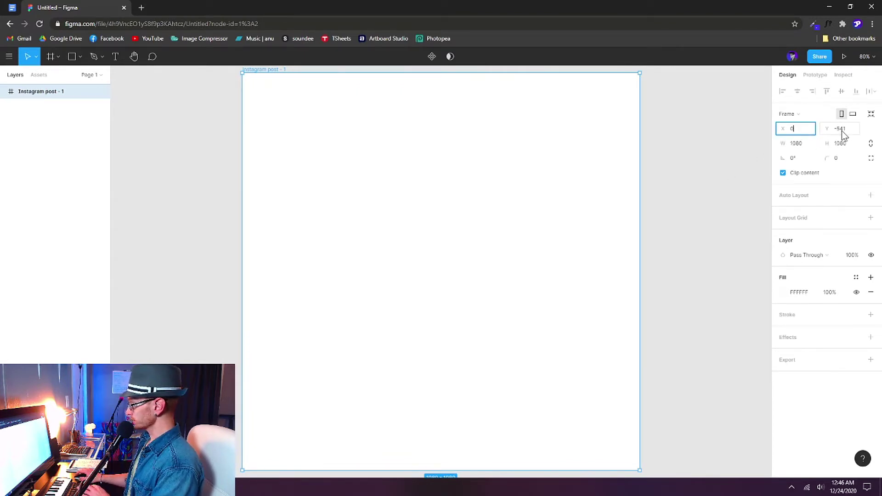
click(843, 131)
text(0)
key(Return)
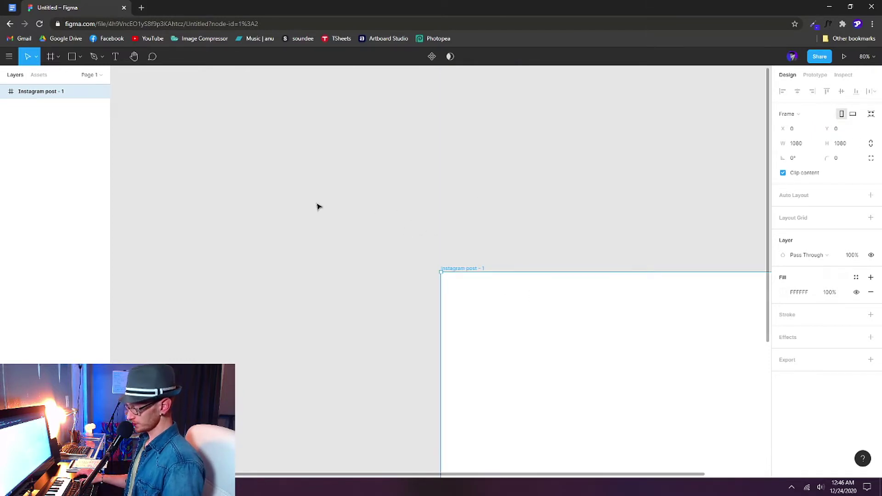
key(shift+2)
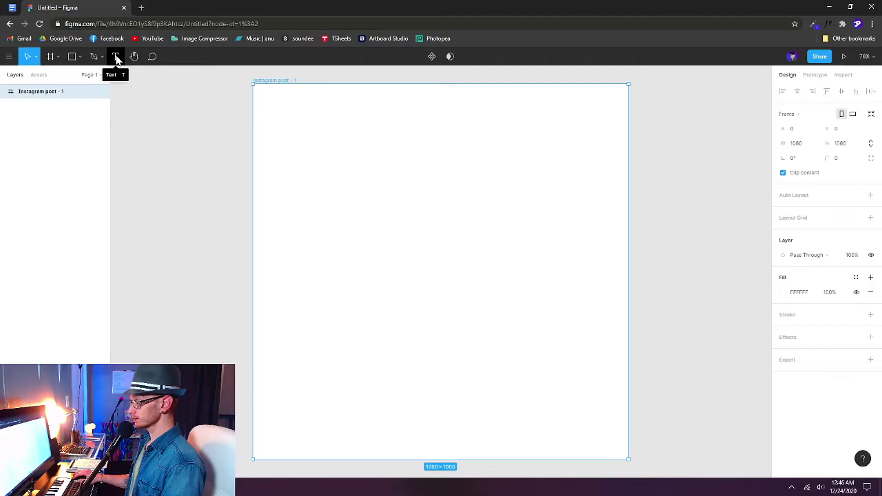
- Add a text layer reading 'Headline' inside the frame
click(116, 57)
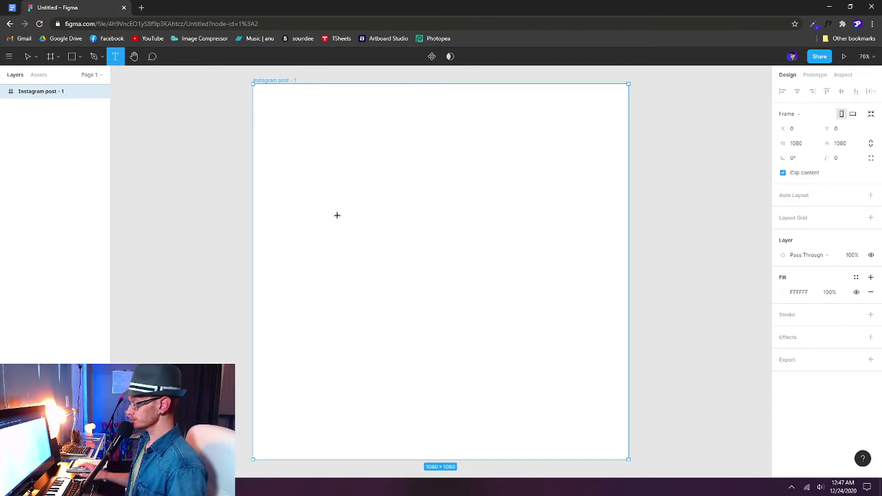
click(317, 155)
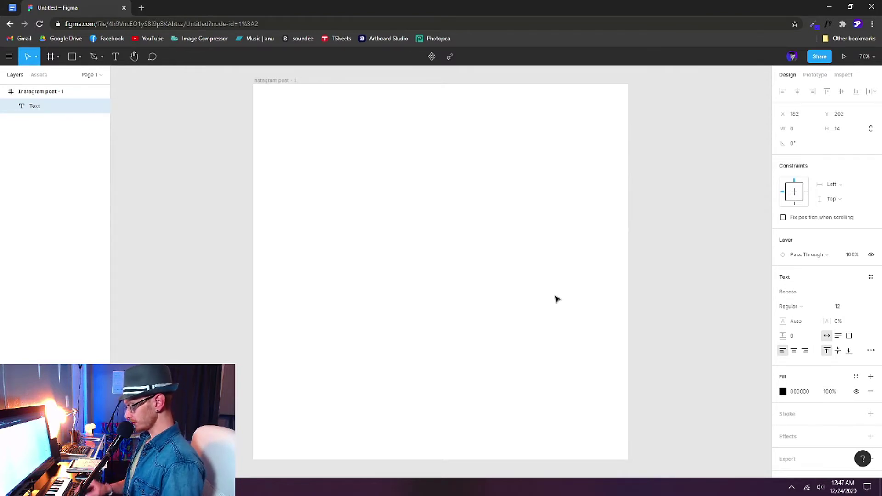
text(Headline)
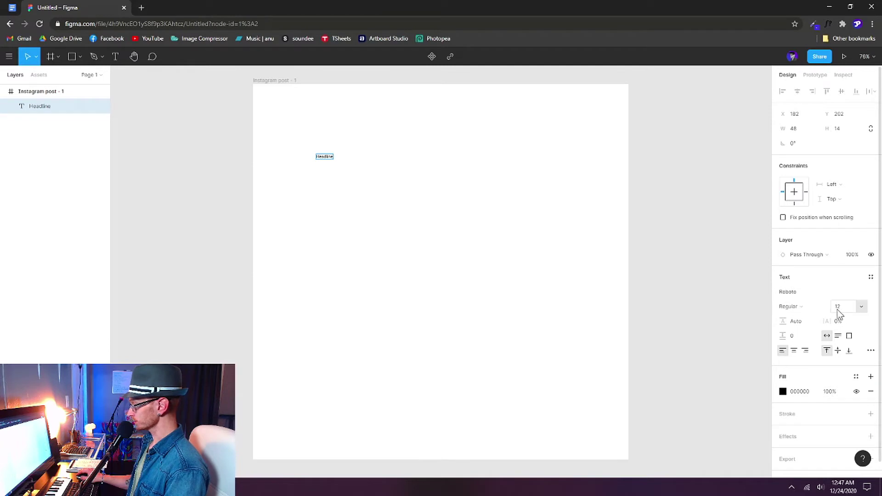
- Set Headline to size 64 and move it up near the frame's top-left
click(862, 307)
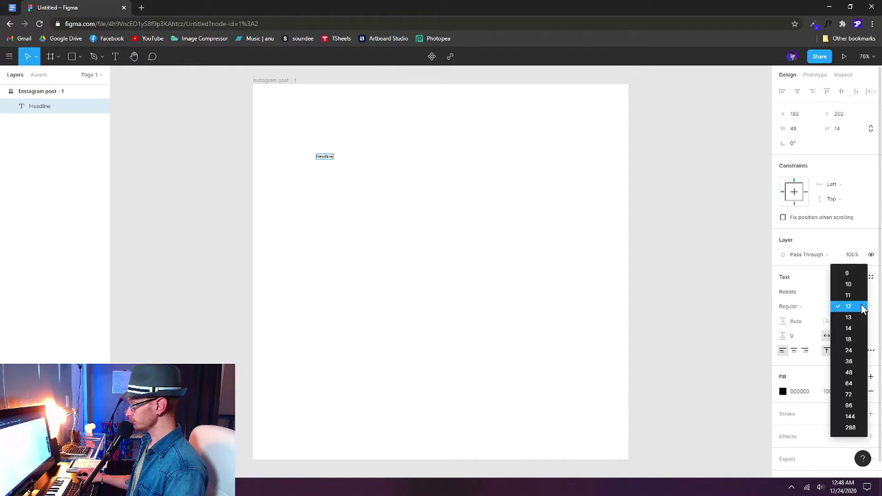
click(857, 383)
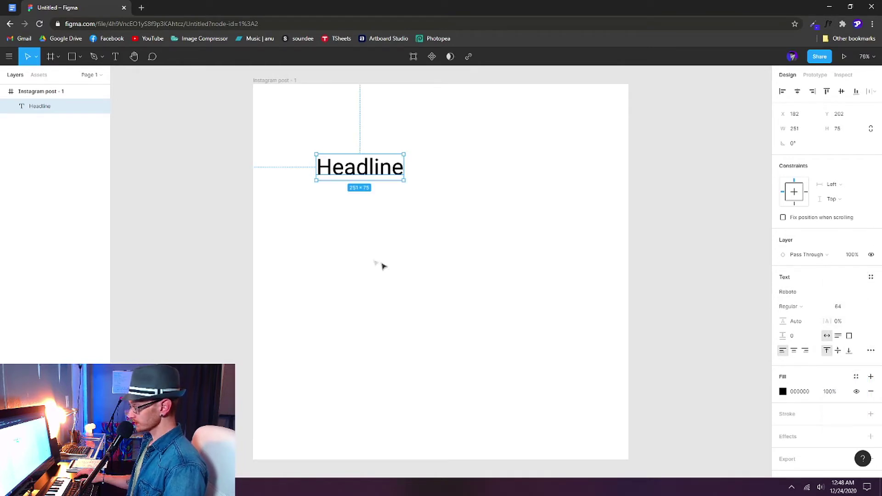
click(360, 247)
drag(358, 169, 352, 130)
click(347, 260)
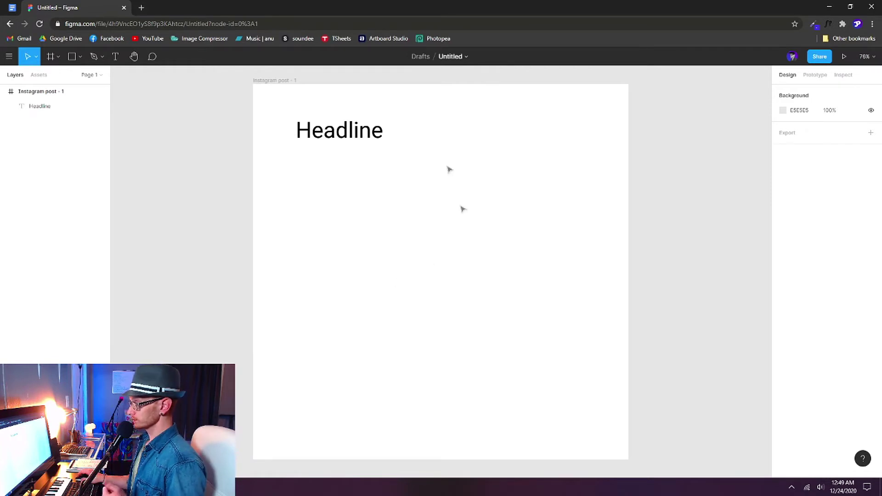
- Change the Headline's font style to Roboto Black Italic
click(357, 135)
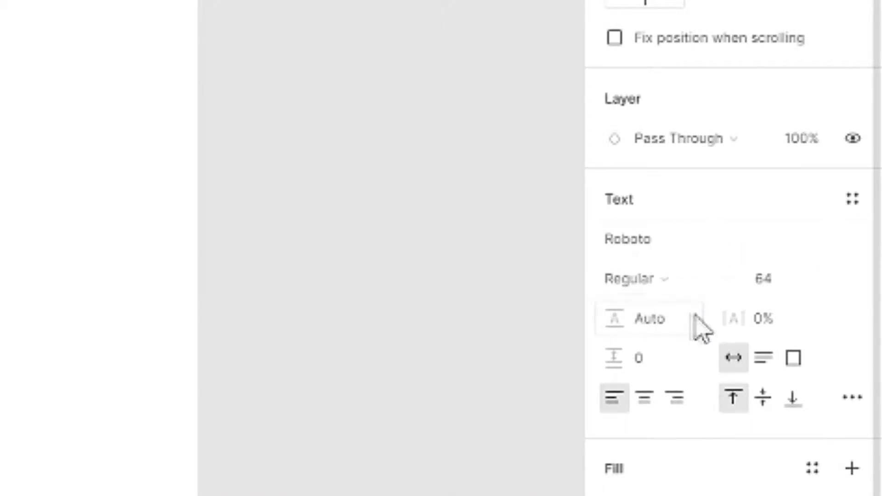
click(716, 280)
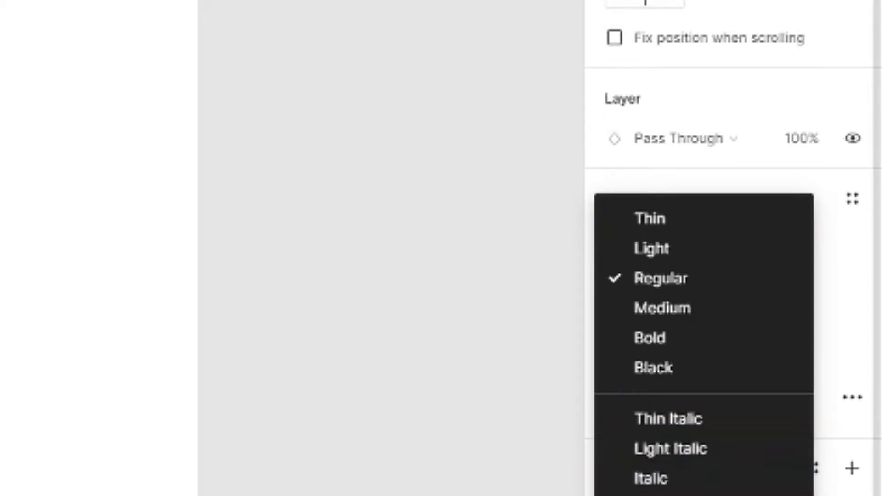
click(671, 493)
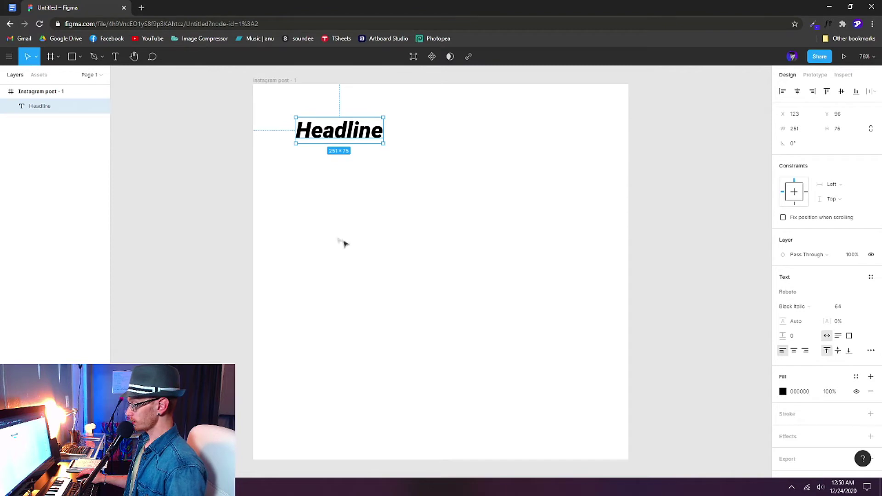
- Shift the Headline slightly to the right and deselect it
click(382, 248)
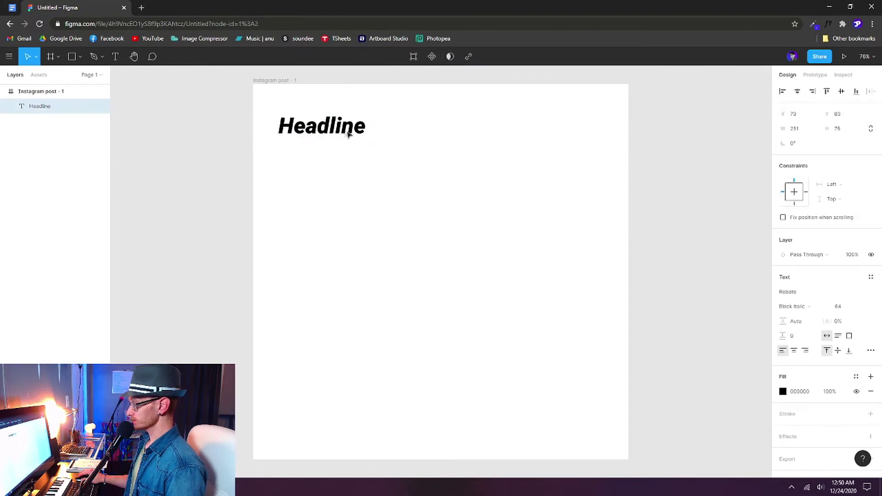
drag(348, 134, 359, 133)
click(324, 236)
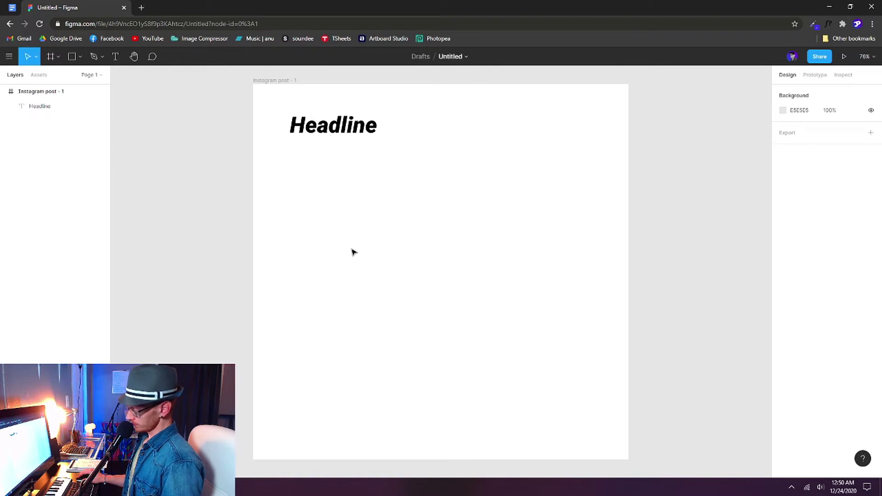
- Add a new text layer reading 'Body' below the Headline
key(t)
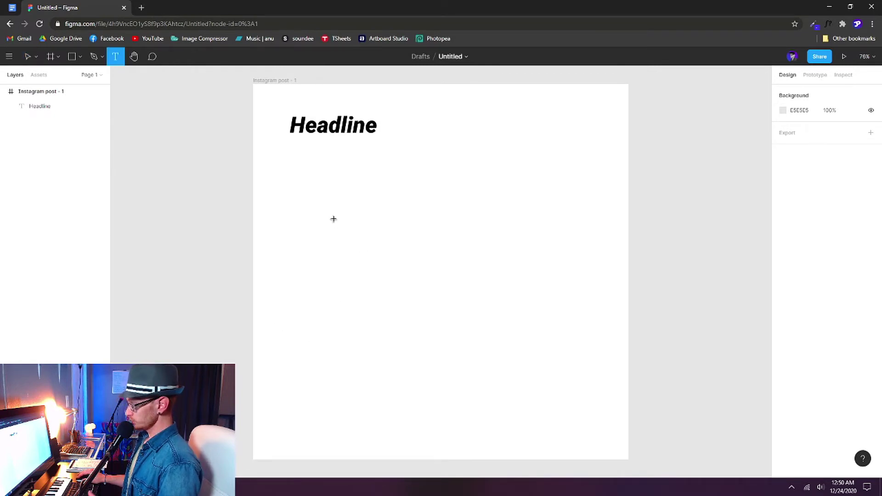
click(310, 215)
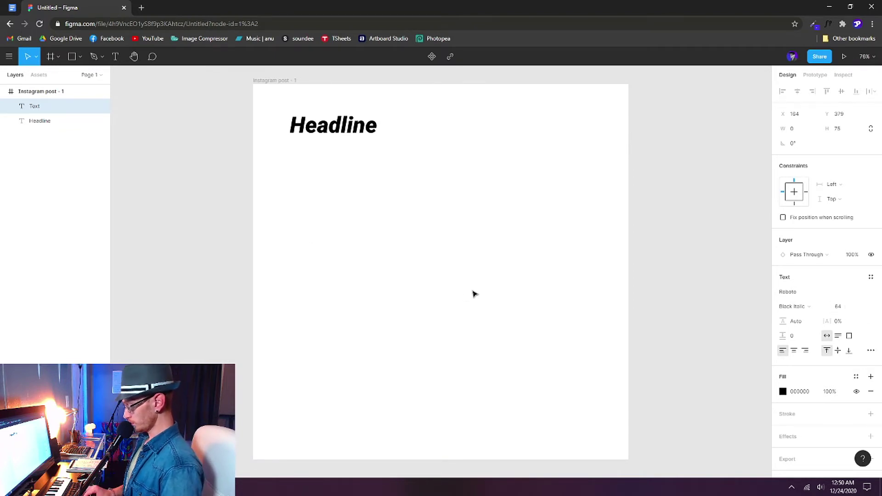
text(Body)
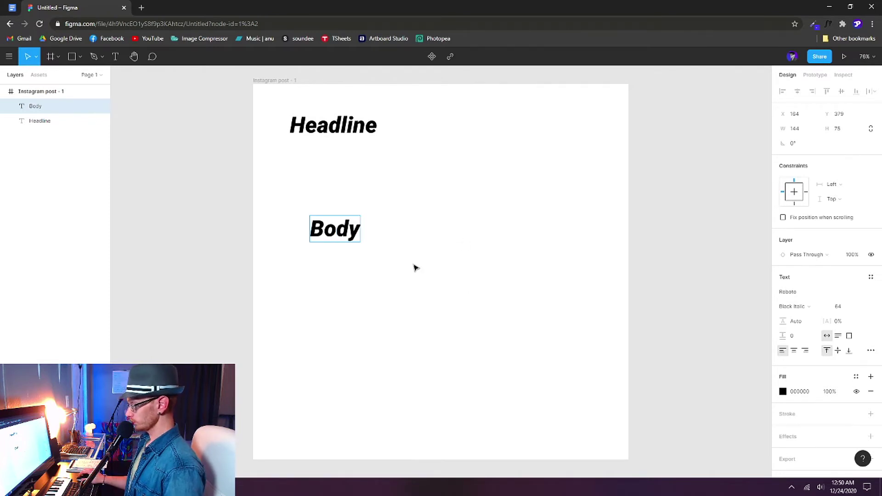
key(Escape)
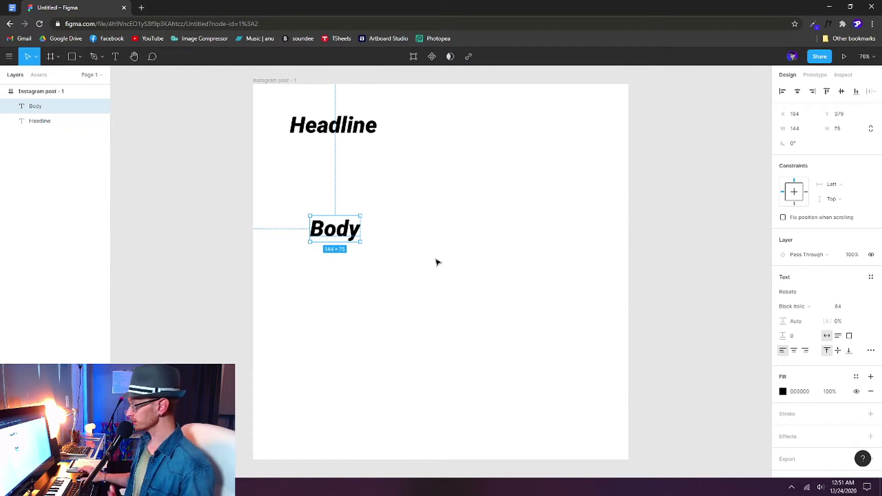
- Set Body to size 24 and drag it up beneath the Headline
click(809, 306)
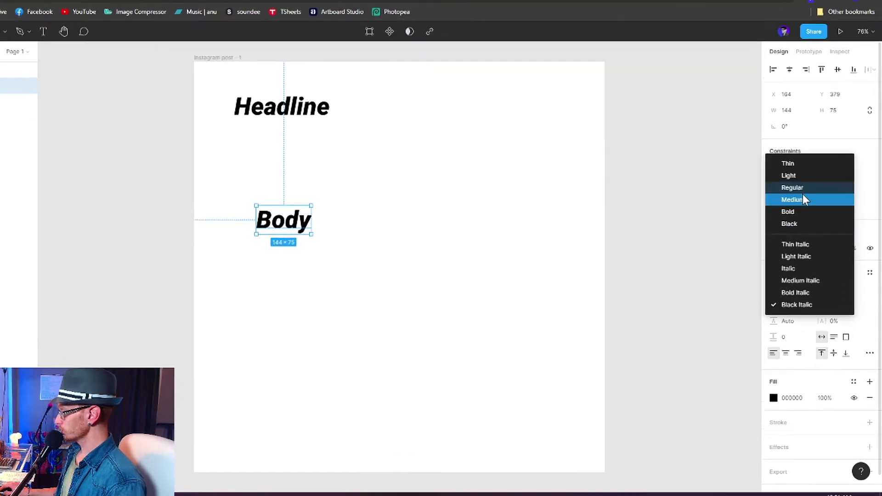
click(800, 199)
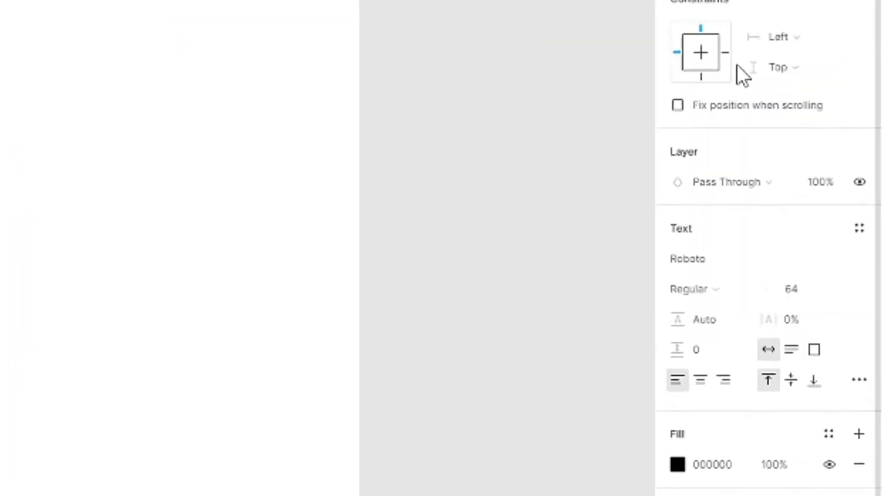
click(680, 278)
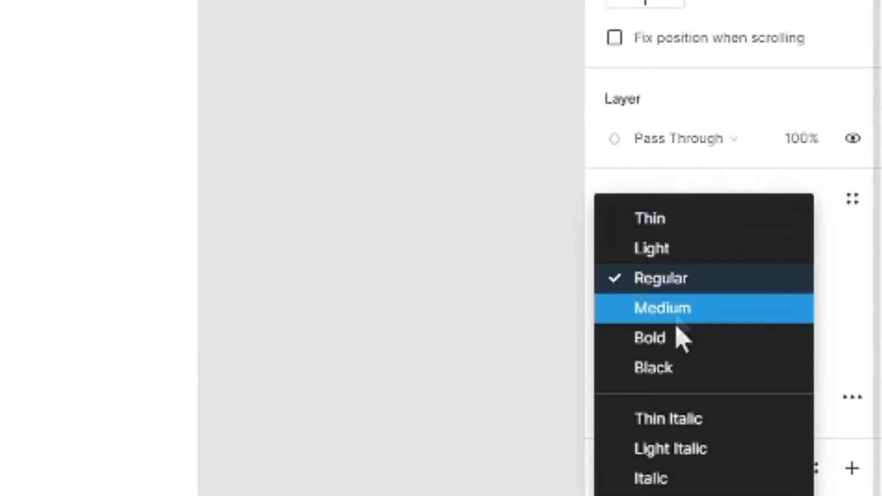
click(688, 319)
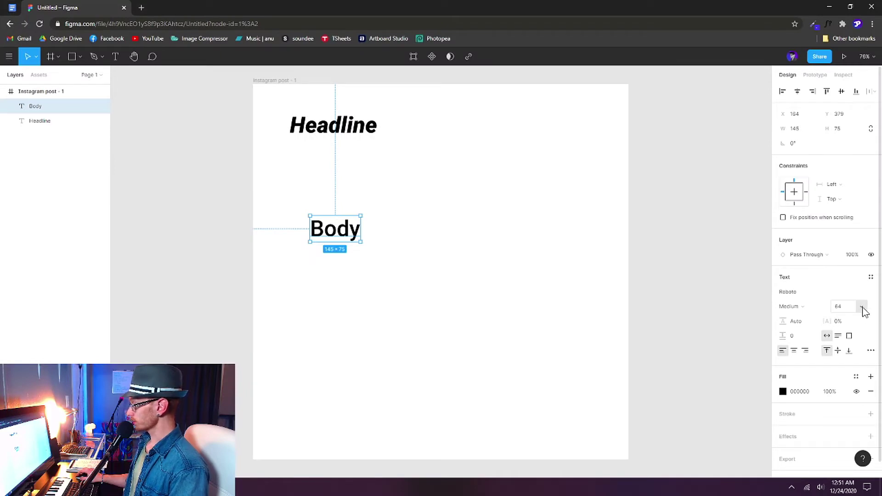
click(863, 308)
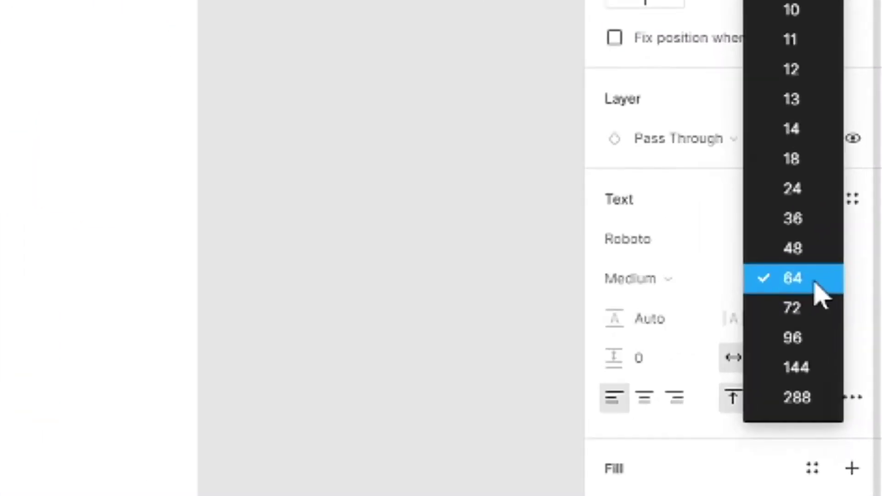
click(793, 198)
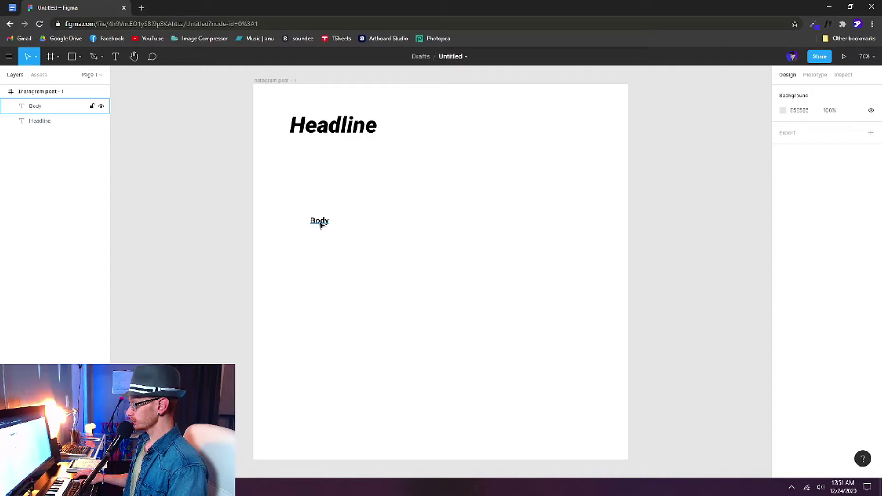
drag(320, 222, 299, 151)
- Switch Body's weight to Regular and clear the selection
click(802, 306)
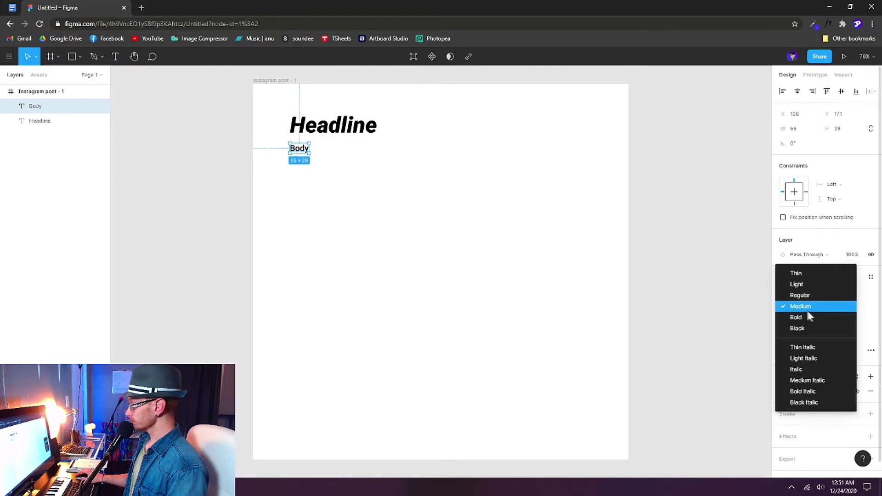
click(804, 299)
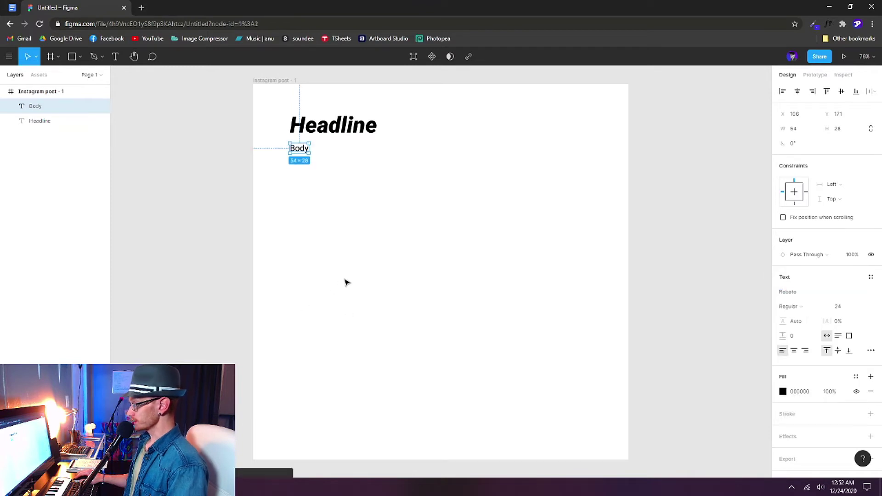
click(309, 181)
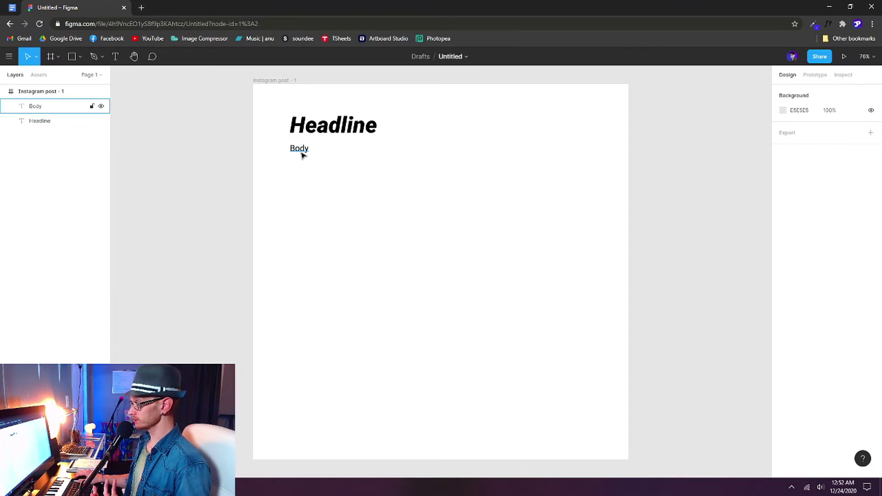
click(301, 154)
click(333, 316)
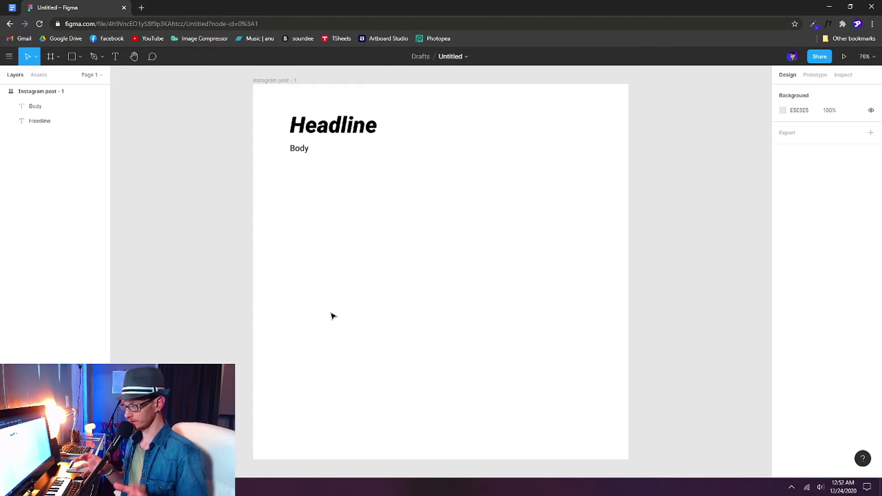
- Add a Roboto Condensed text line reading 'Info Text'
key(t)
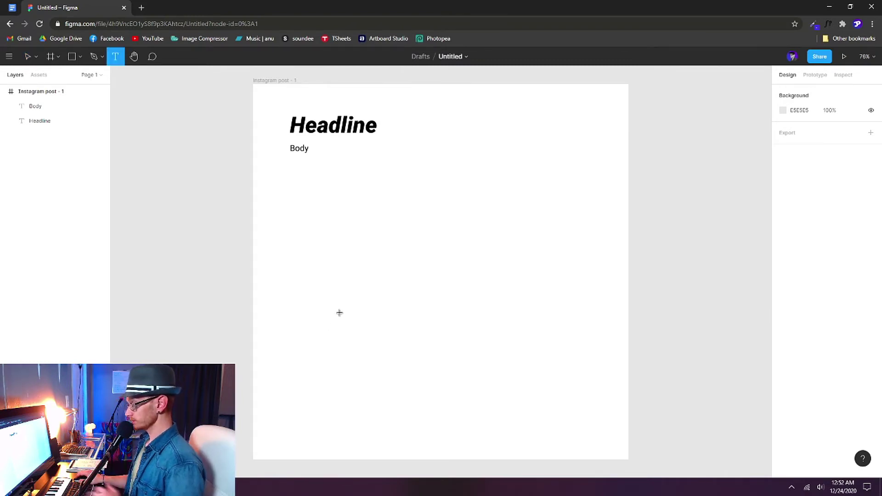
click(344, 290)
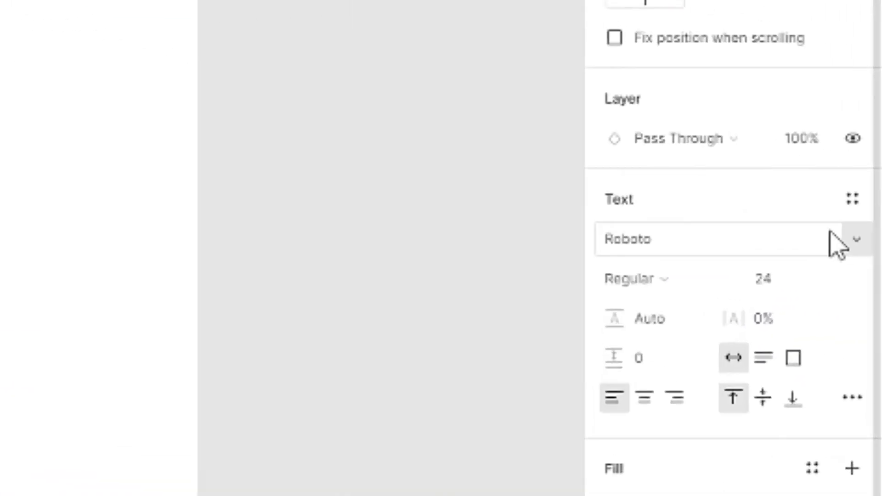
click(868, 278)
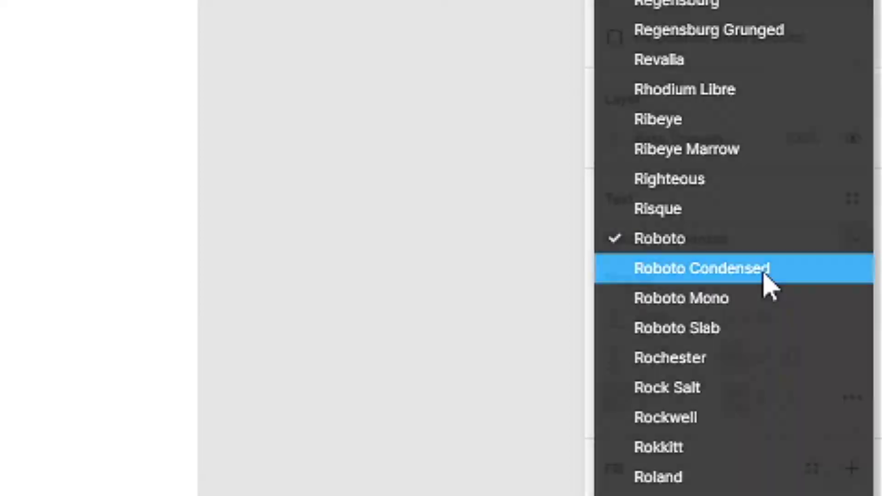
click(764, 275)
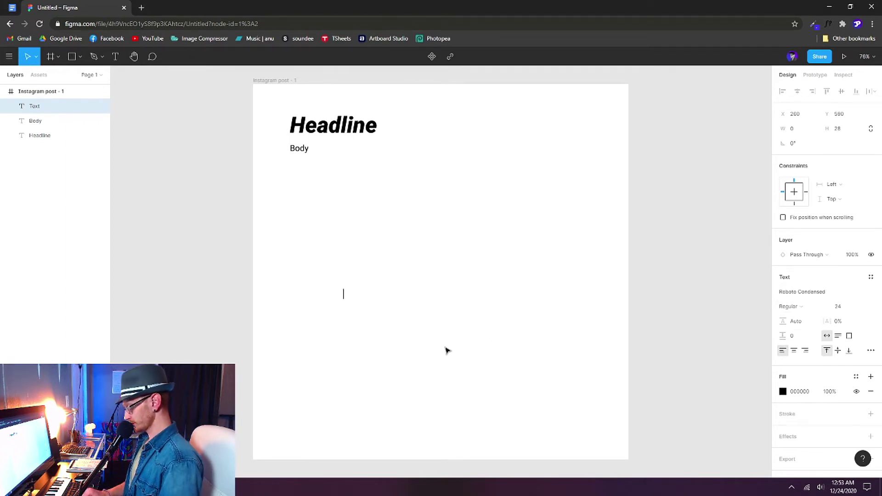
text(Info)
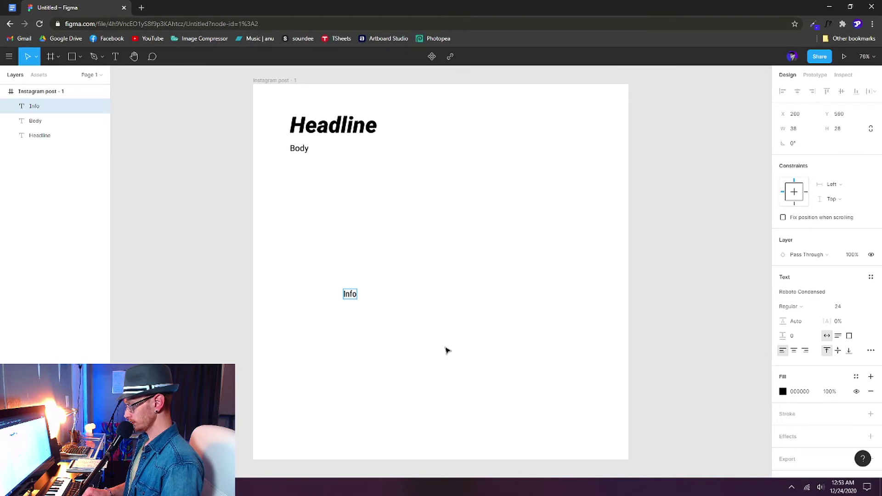
text( Text)
key(Escape)
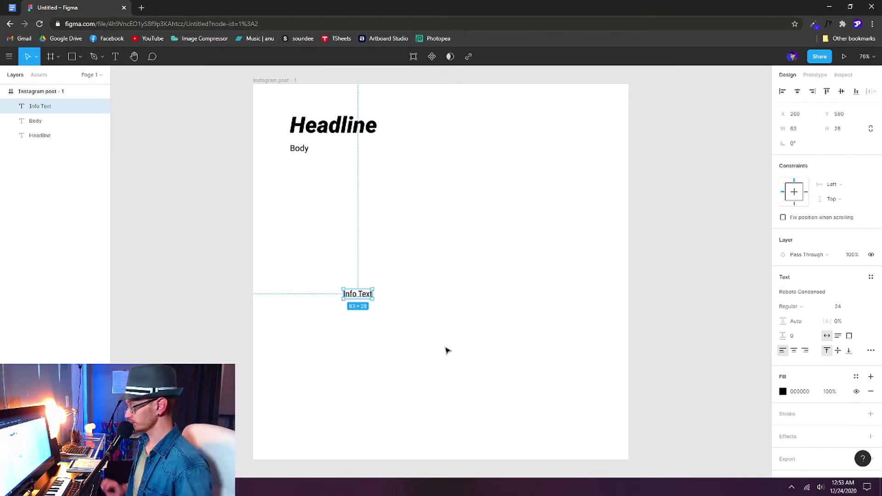
- Drag Info Text up so it sits directly beneath Body
click(470, 361)
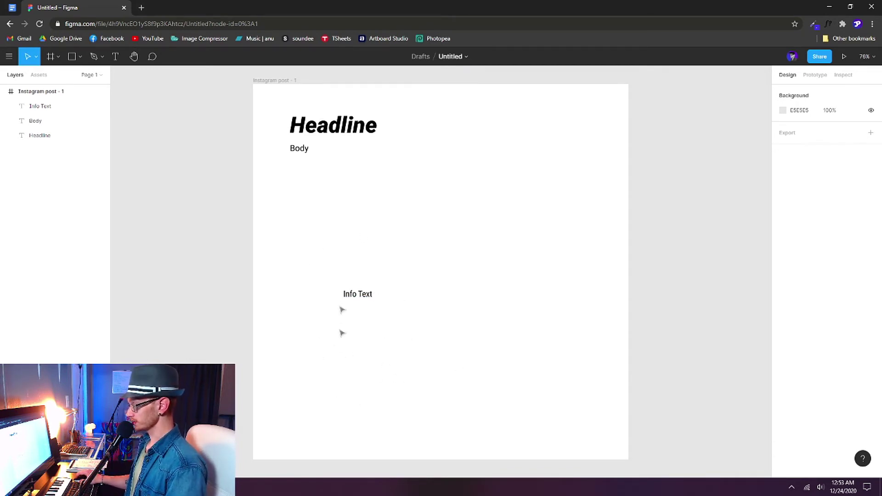
drag(363, 298, 309, 169)
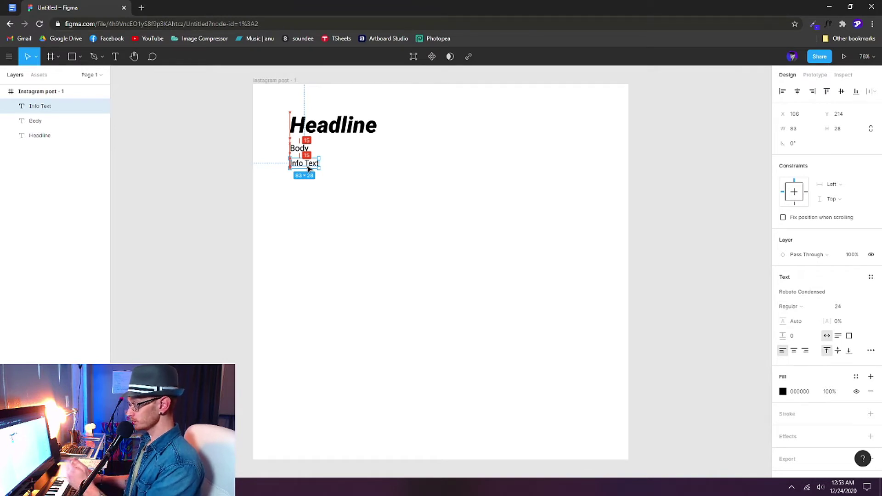
click(388, 215)
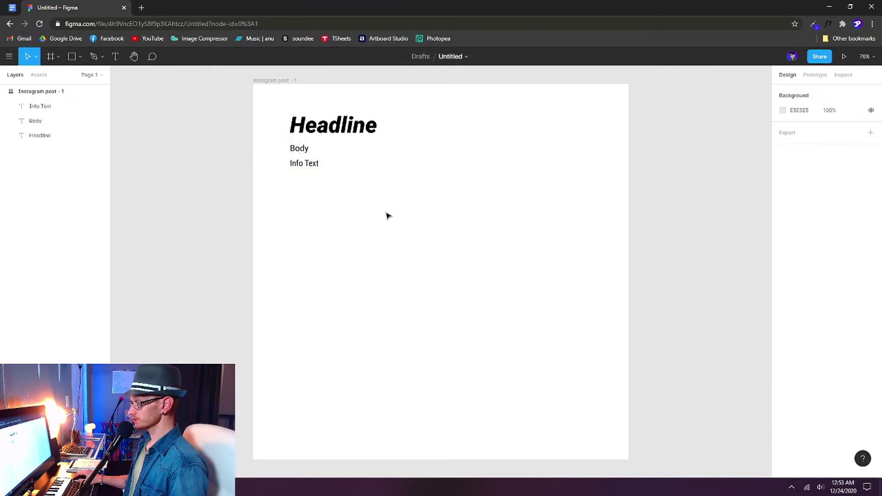
click(314, 167)
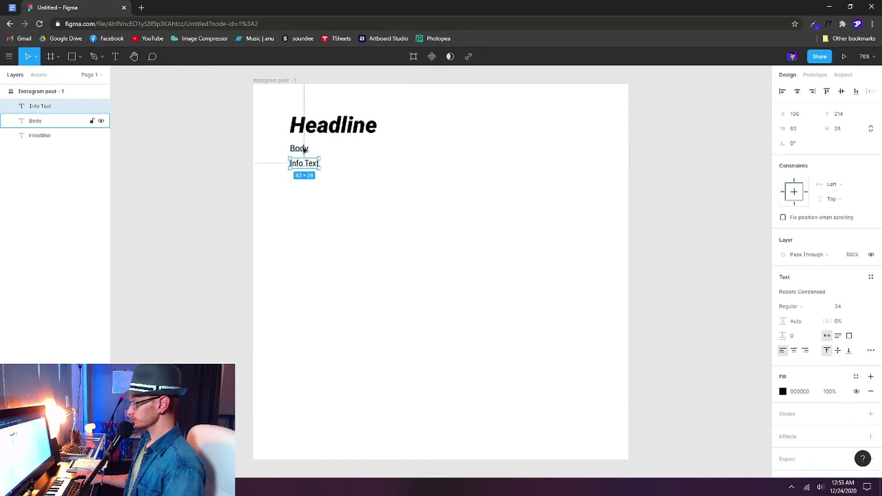
click(300, 149)
- Select Info Text, pick font size 14, and deselect
click(308, 167)
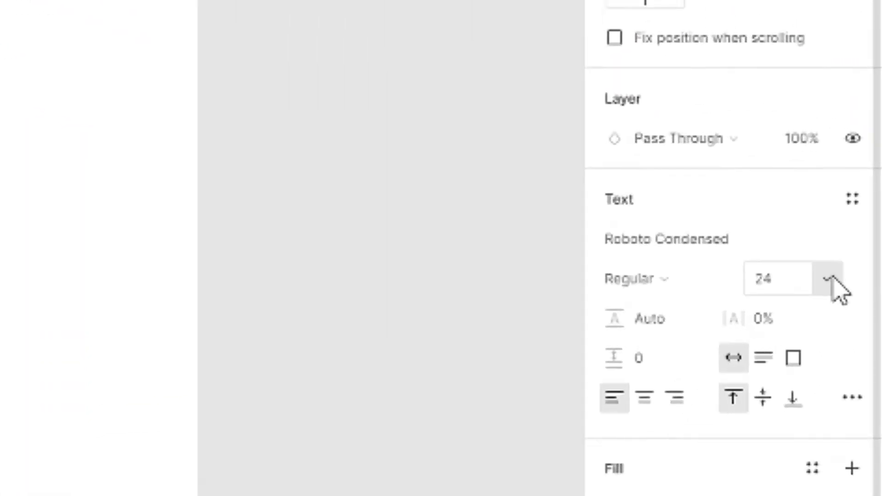
click(832, 279)
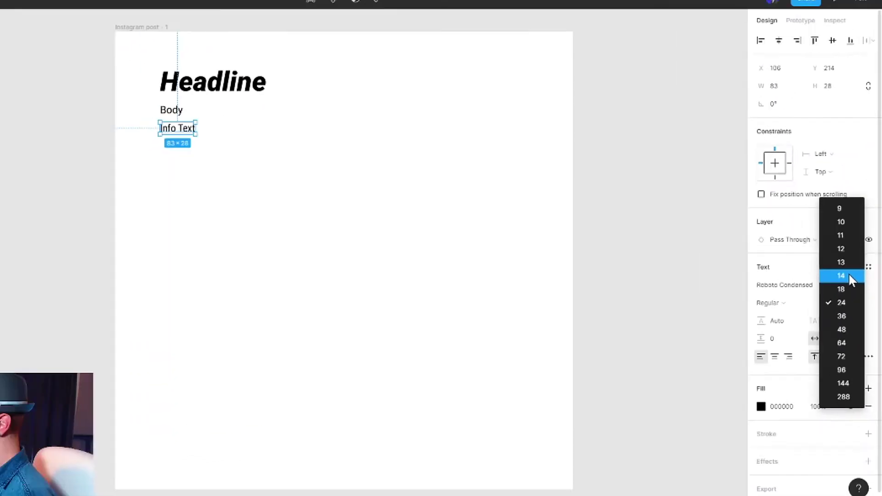
click(848, 275)
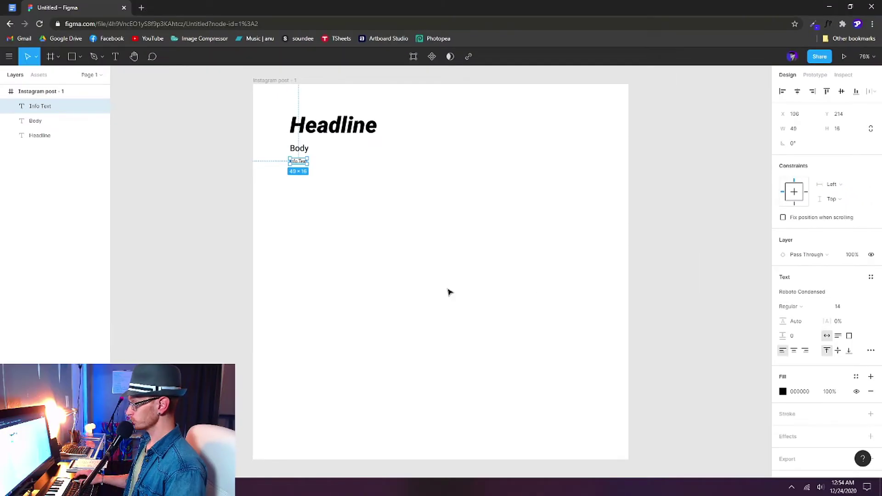
click(350, 276)
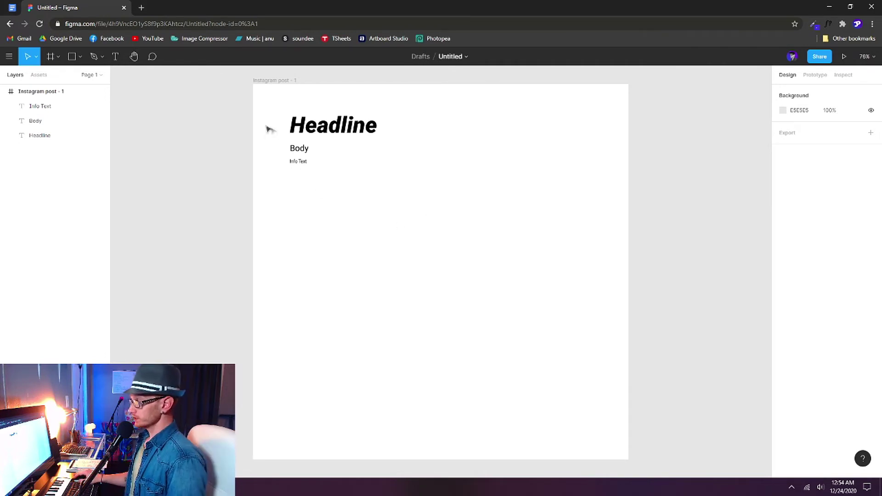
- Select all three text lines and enlarge them together to sizes 144, 104 and 84
drag(399, 101, 270, 225)
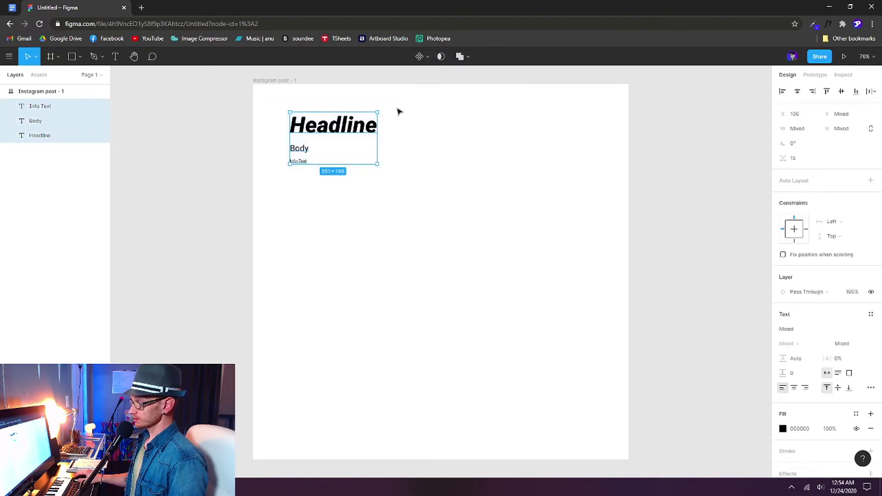
drag(394, 98, 277, 213)
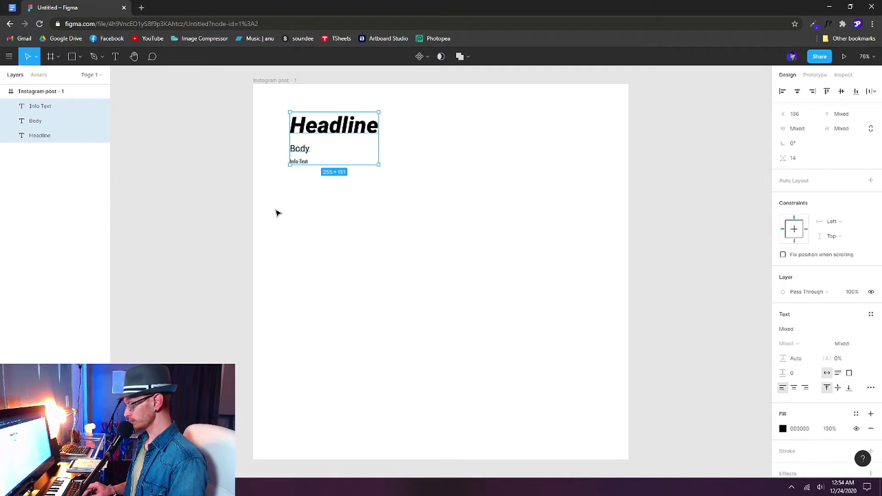
key(ctrl+shift+period)
key(ctrl+shift+period)
key(ctrl+shift+period)
key(ctrl+shift+period)
key(ctrl+shift+period)
key(ctrl+shift+period)
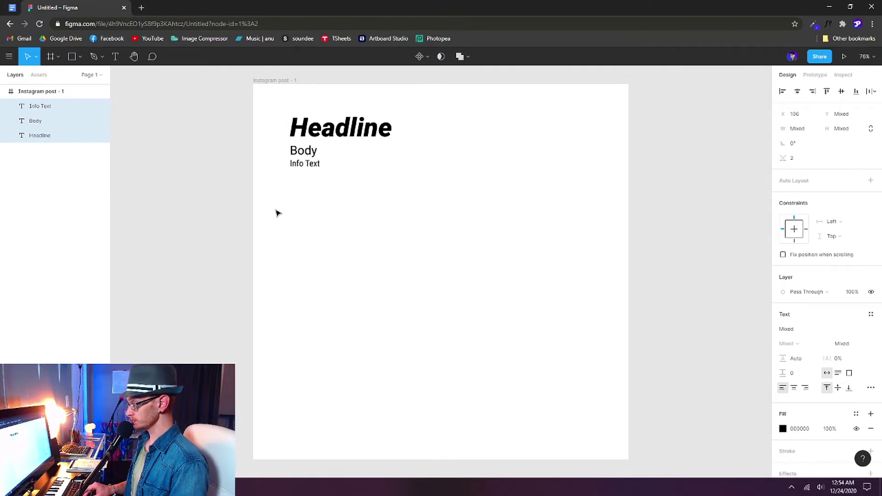
key(ctrl+shift+period)
key(ctrl+shift+period)
key(ctrl+shift+period)
key(ctrl+shift+period)
key(ctrl+shift+period)
key(ctrl+shift+period)
key(ctrl+shift+period)
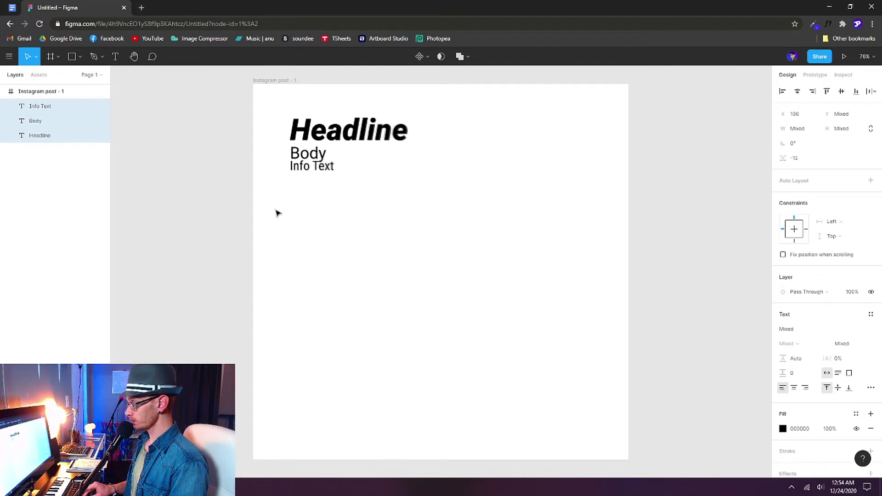
key(ctrl+shift+period)
key(ctrl+shift+period)
key(ctrl+shift+period)
key(ctrl+shift+period)
key(ctrl+shift+period)
key(ctrl+shift+period)
key(ctrl+shift+period)
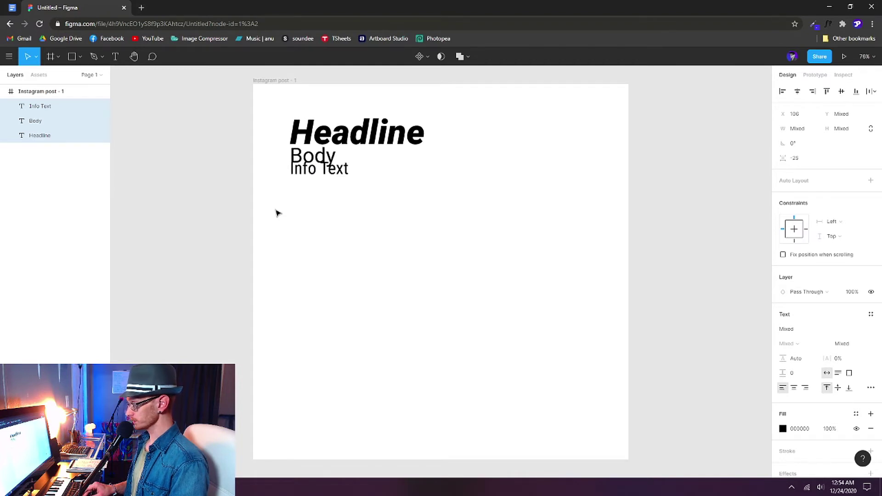
key(ctrl+shift+period)
key(ctrl+shift+period)
key(ctrl+shift+period)
key(ctrl+shift+period)
key(ctrl+shift+period)
key(ctrl+shift+period)
key(ctrl+shift+period)
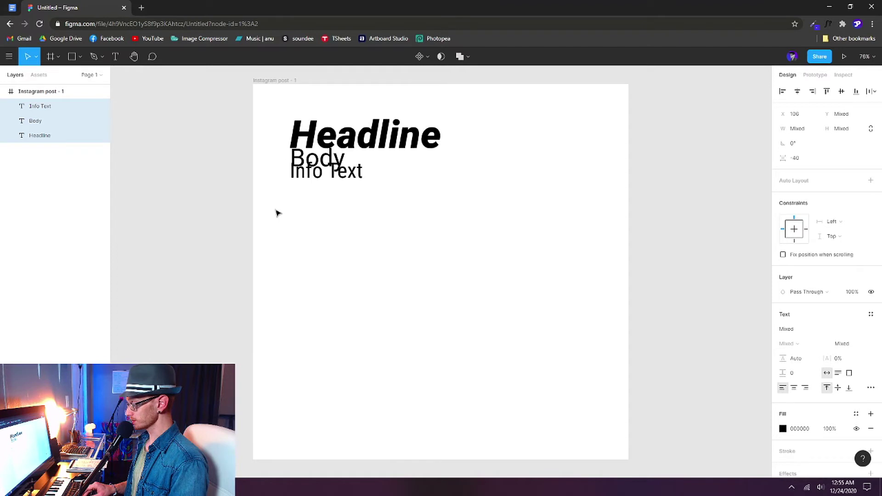
key(ctrl+shift+period)
key(ctrl+shift+period)
key(ctrl+shift+period)
key(ctrl+shift+period)
key(ctrl+shift+period)
key(ctrl+shift+period)
key(ctrl+shift+period)
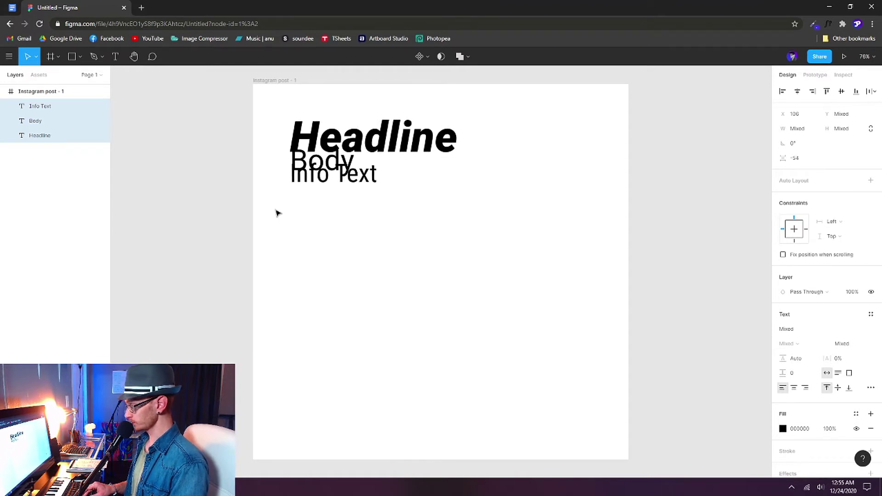
key(ctrl+shift+period)
key(ctrl+shift+period)
key(ctrl+shift+period)
key(ctrl+shift+period)
key(ctrl+shift+period)
key(ctrl+shift+period)
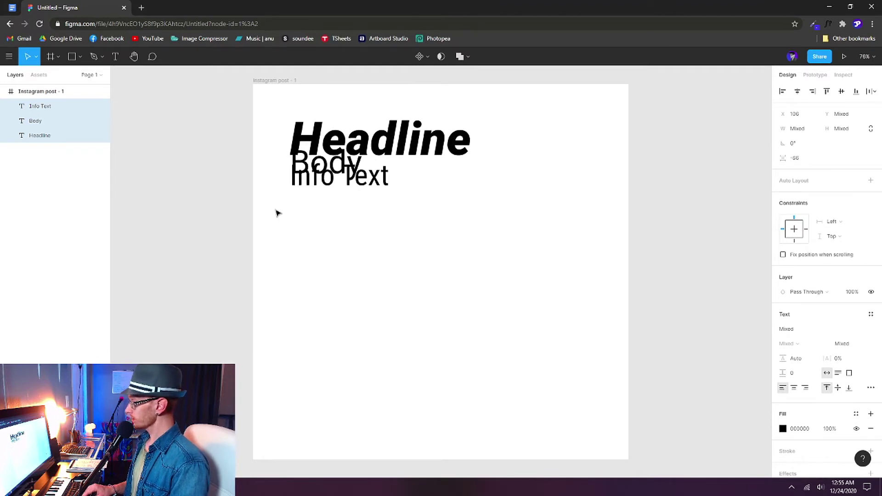
key(ctrl+shift+period)
key(ctrl+shift+period)
key(ctrl+shift+period)
key(ctrl+shift+period)
key(ctrl+shift+period)
key(ctrl+shift+period)
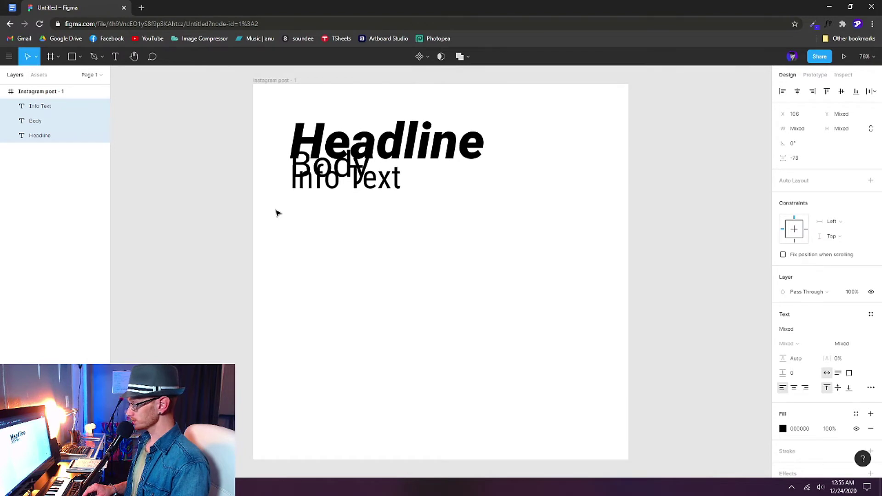
key(ctrl+shift+period)
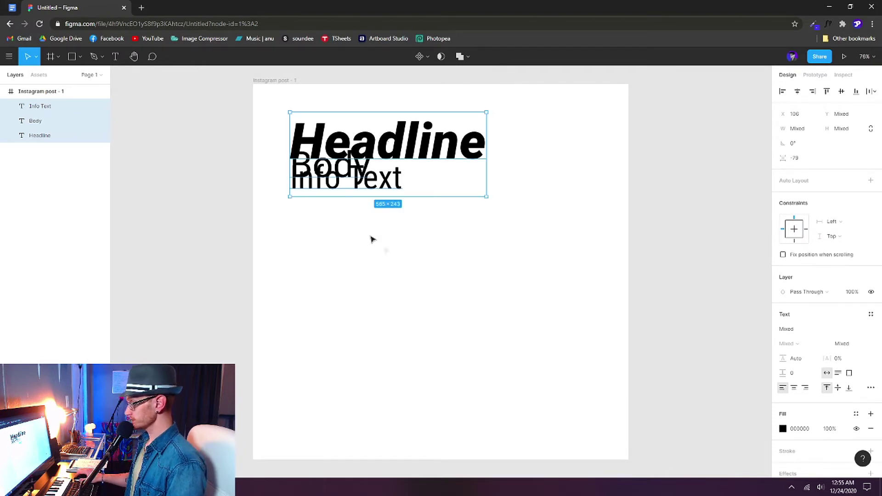
- Reposition Body between Headline and Info Text with 20 px gaps on each side
click(386, 226)
drag(382, 184, 382, 253)
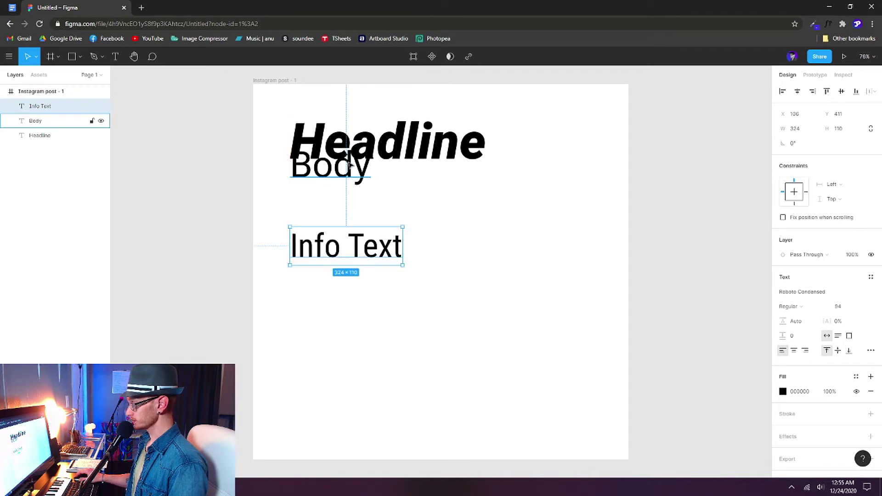
drag(352, 166, 350, 201)
click(420, 204)
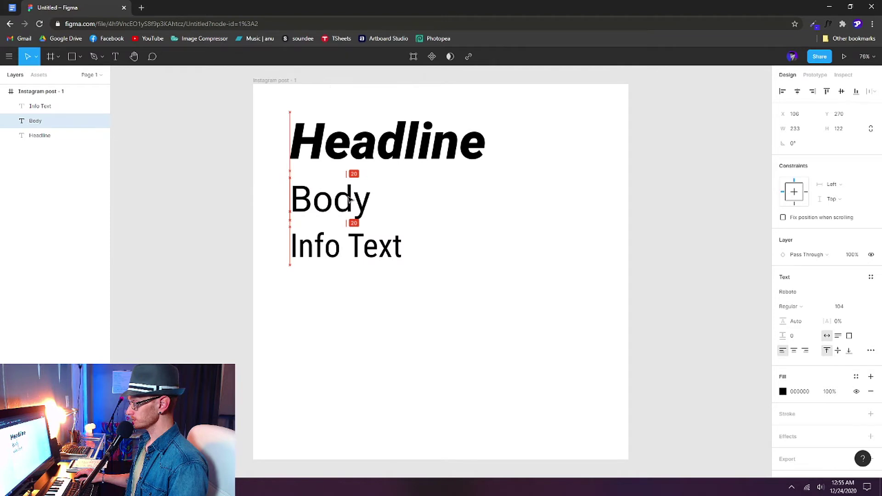
click(461, 227)
click(459, 140)
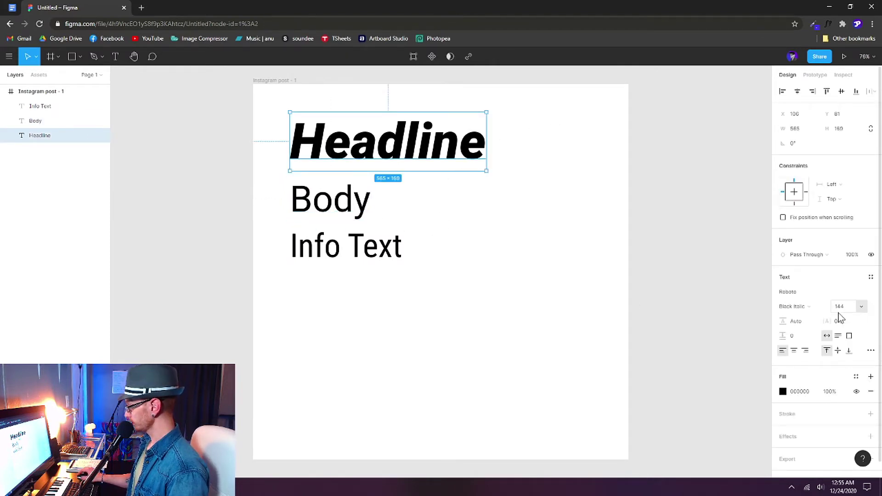
click(861, 307)
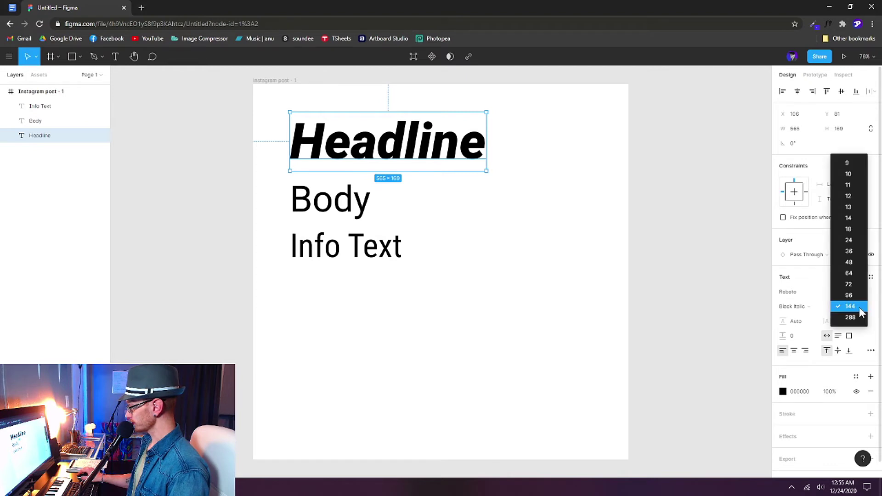
click(858, 307)
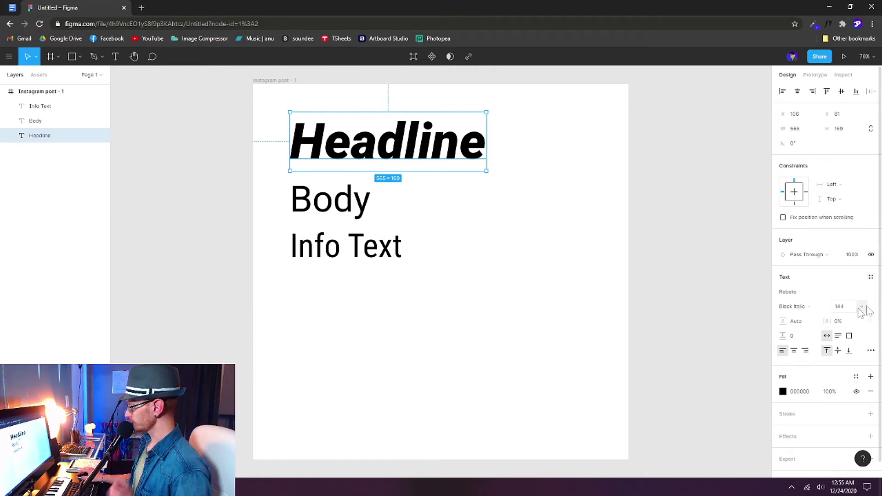
click(862, 307)
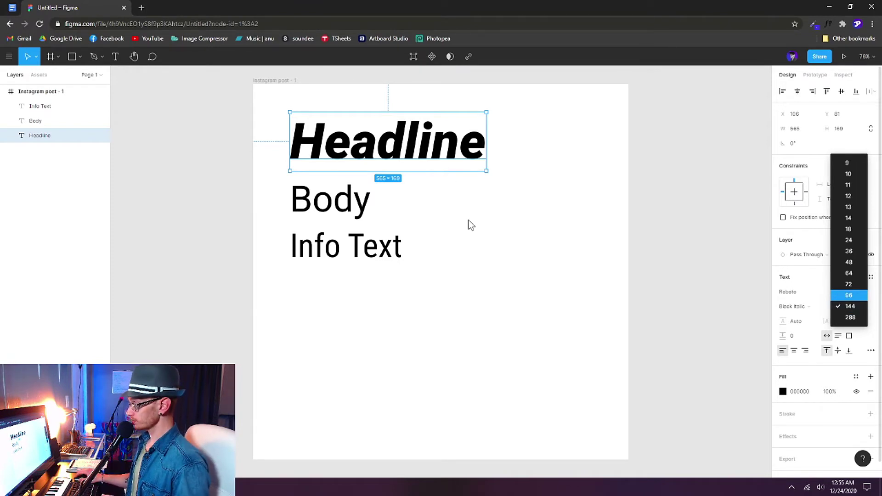
click(427, 140)
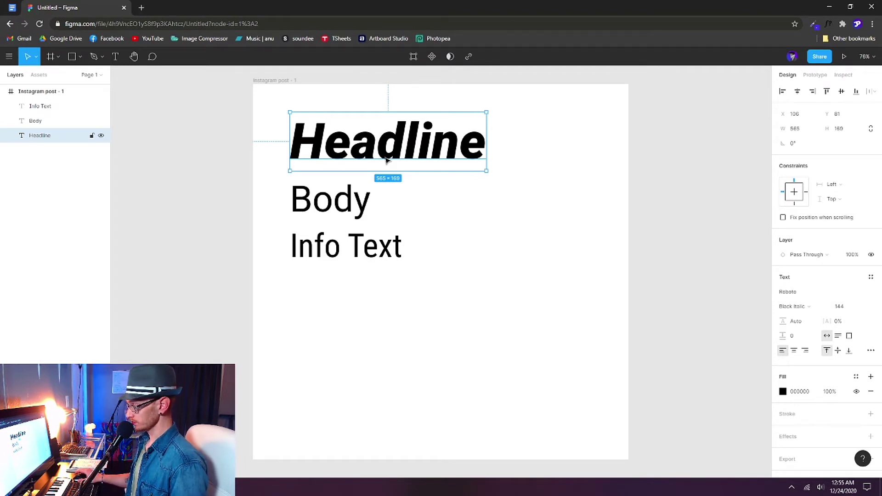
key(k)
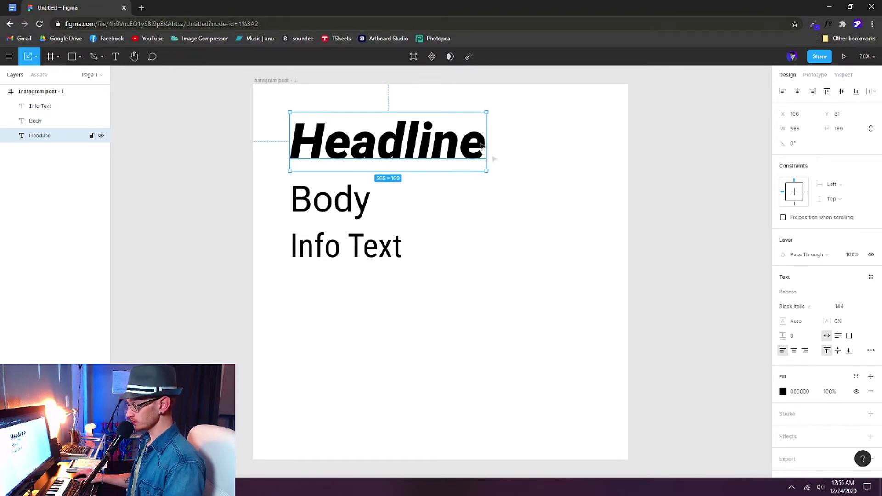
click(36, 56)
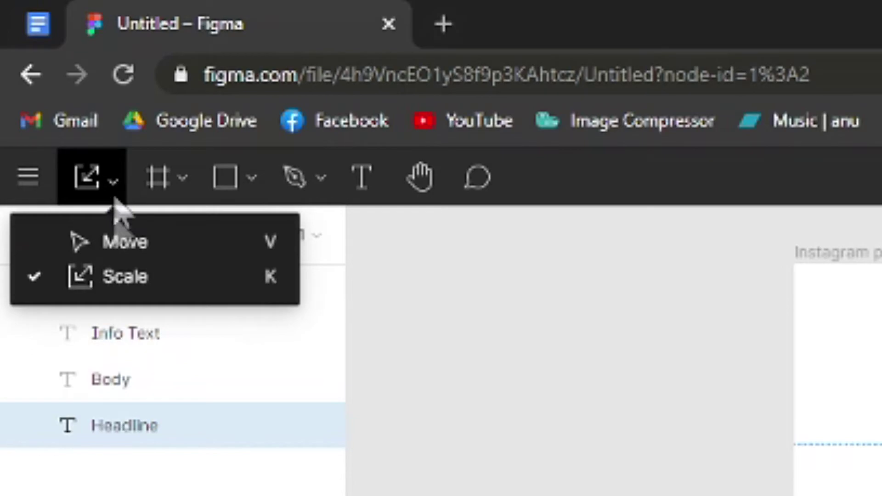
click(282, 251)
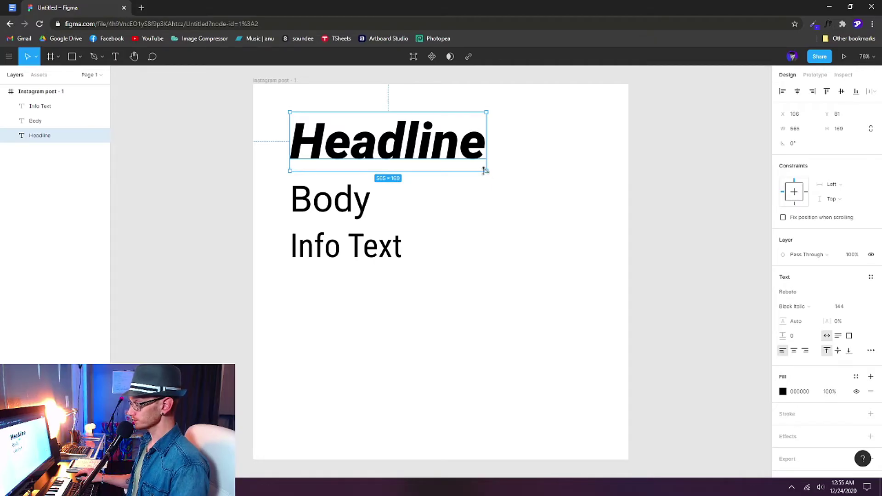
key(k)
drag(486, 170, 595, 203)
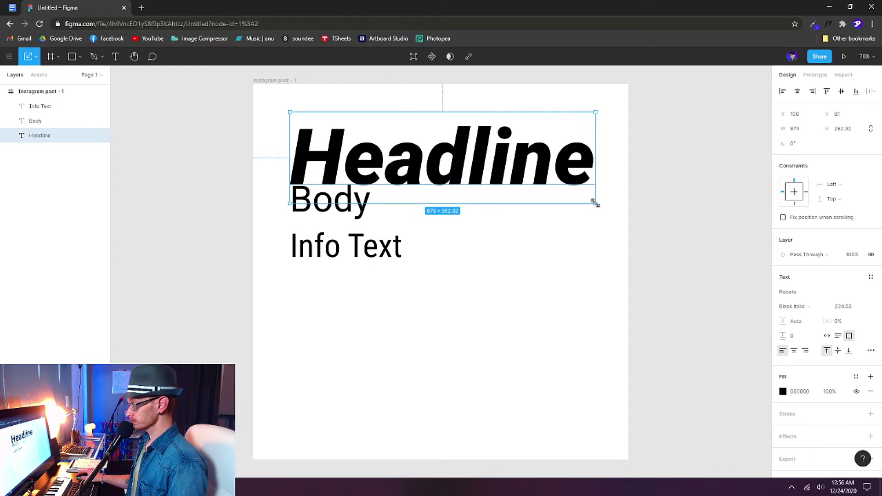
key(ctrl+z)
key(v)
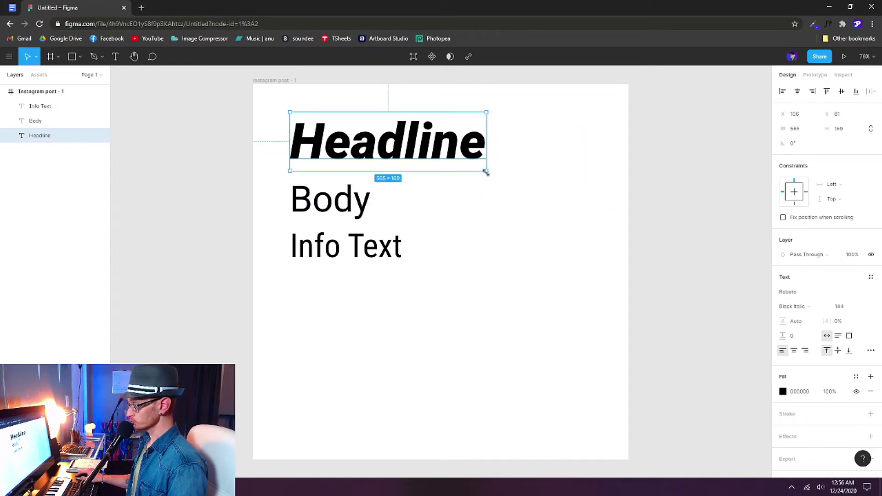
drag(486, 172, 598, 257)
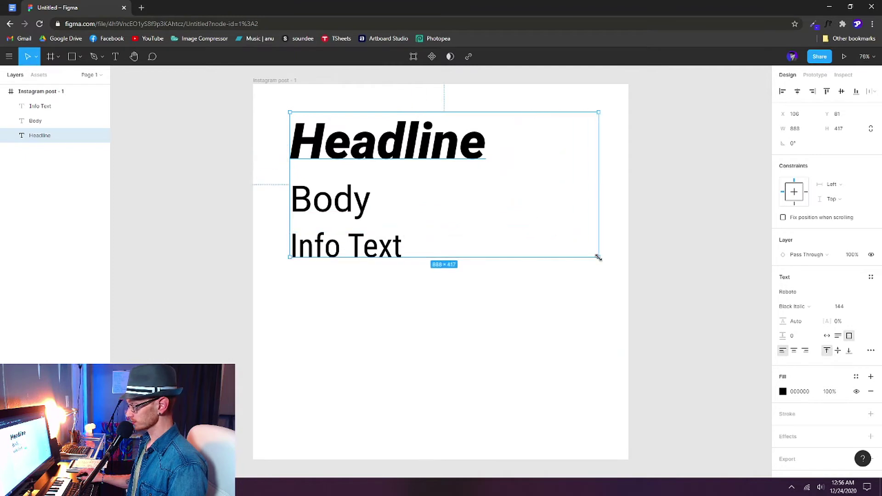
double_click(599, 258)
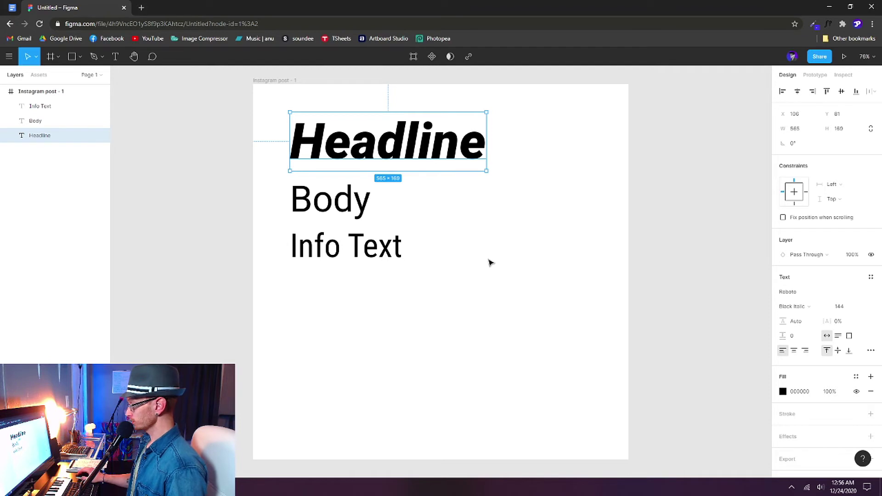
- Keep the Headline at 144, set Body to 96 and Info Text to 36
click(861, 307)
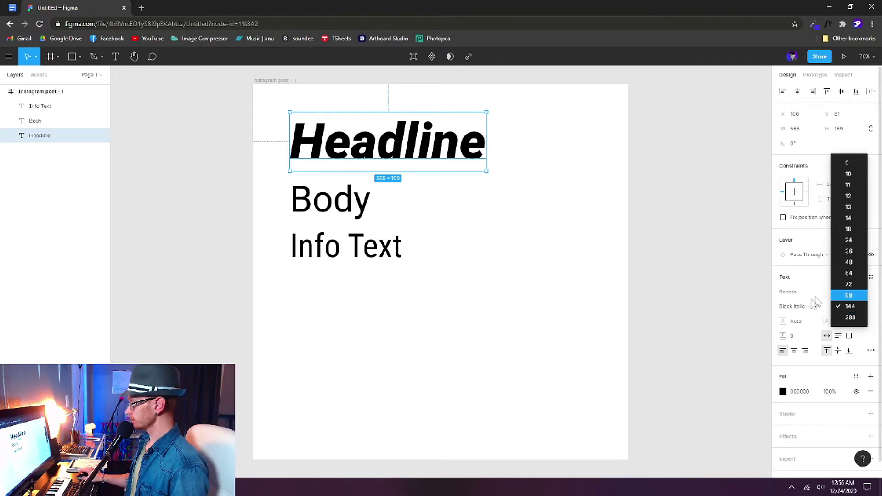
click(849, 306)
click(355, 211)
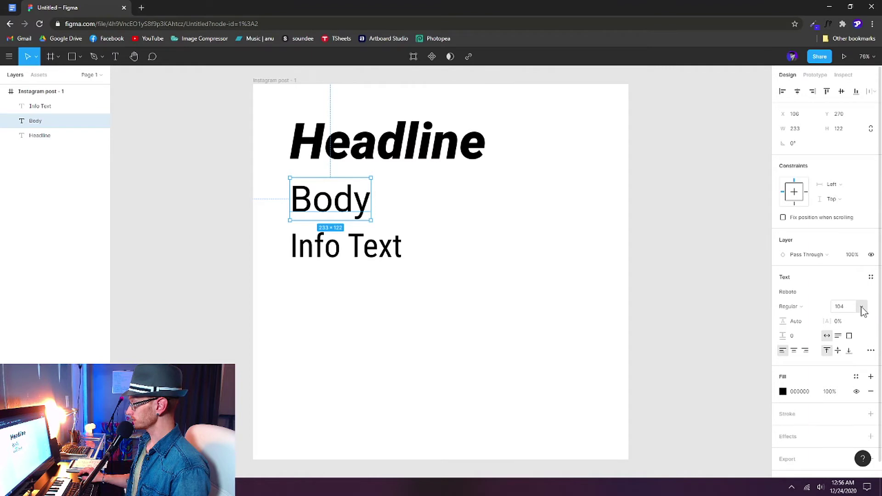
click(861, 307)
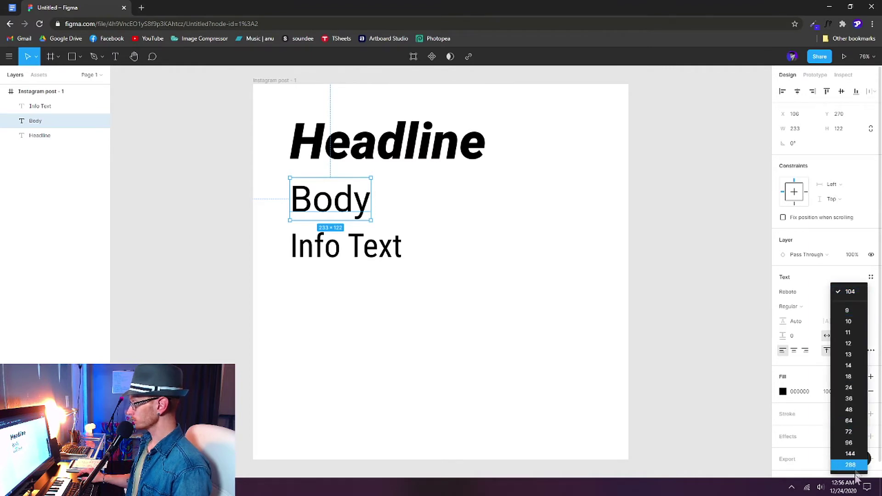
click(848, 443)
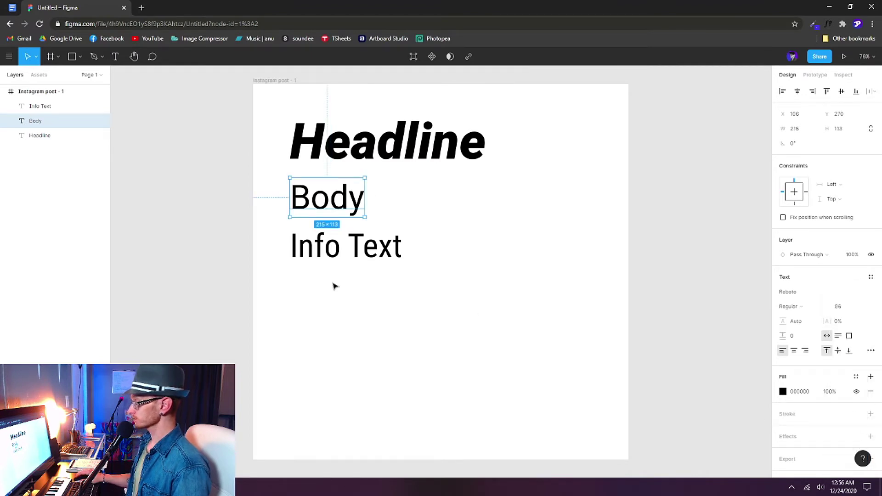
click(378, 251)
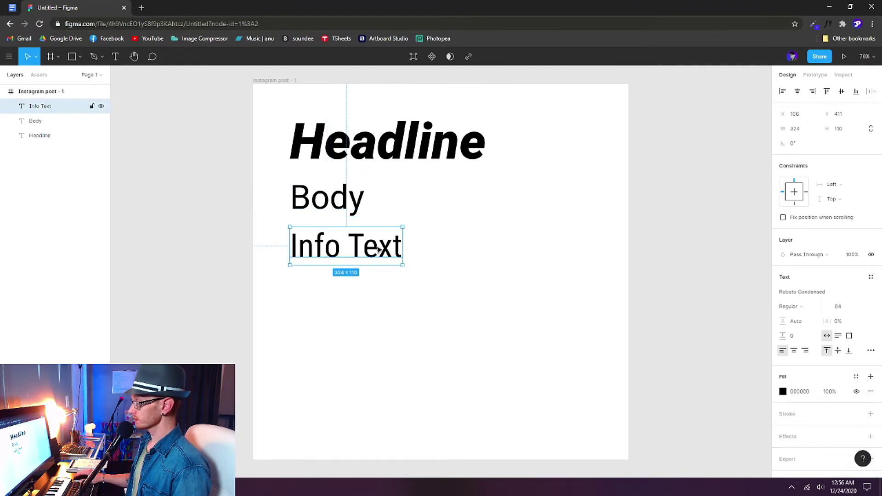
click(861, 307)
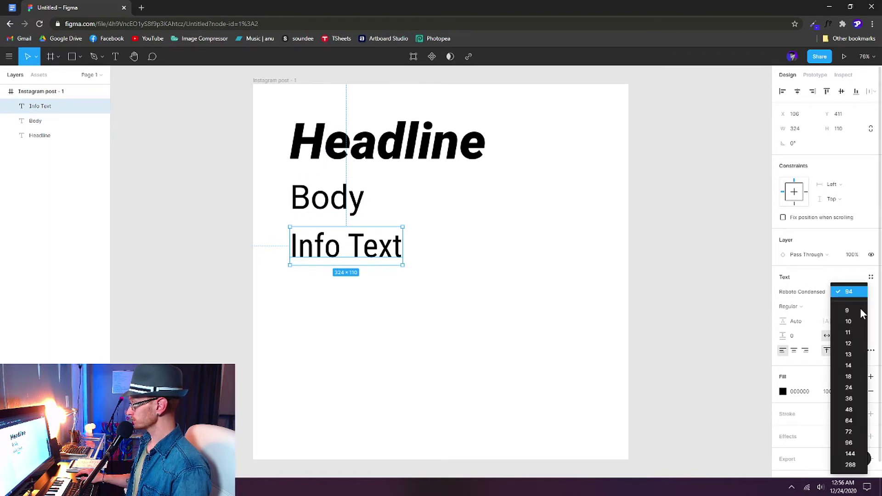
click(856, 421)
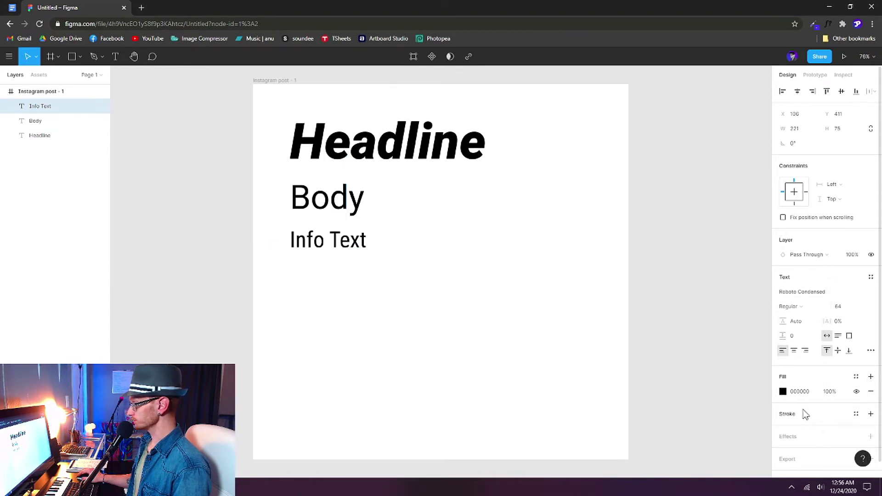
click(860, 307)
click(848, 285)
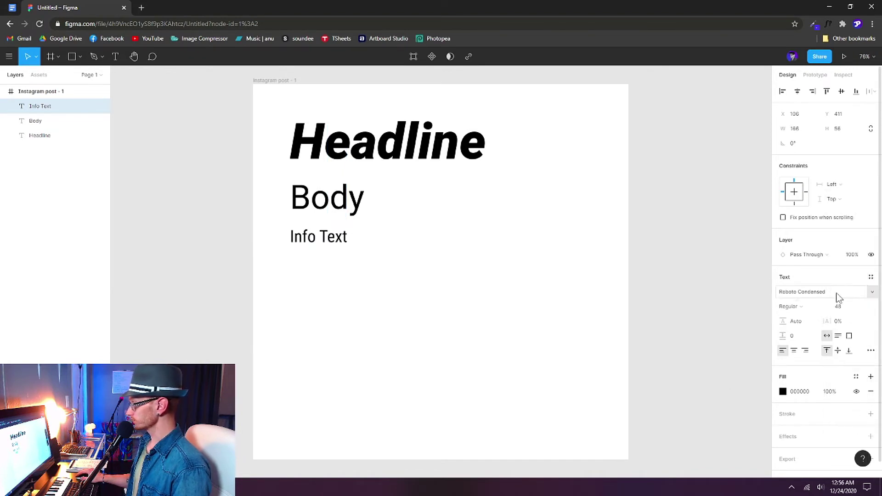
click(395, 306)
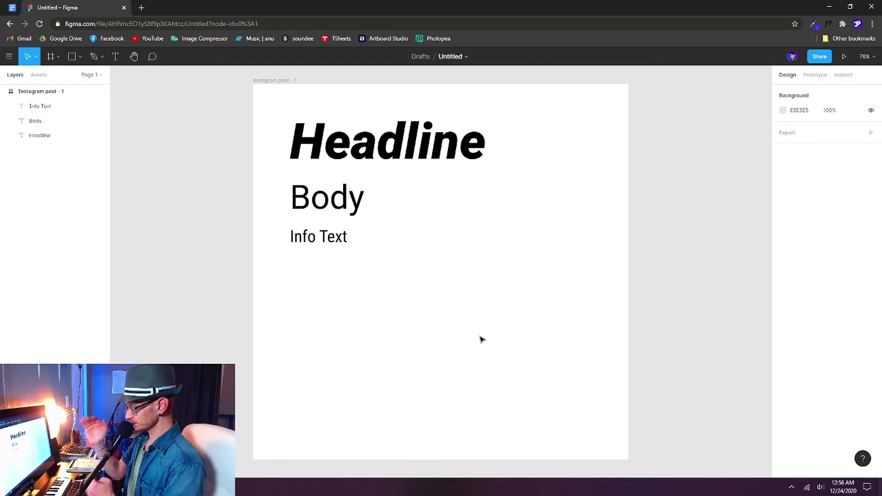
- Tidy up the three selected text lines into even spacing, then pan beside the post
drag(501, 306, 290, 138)
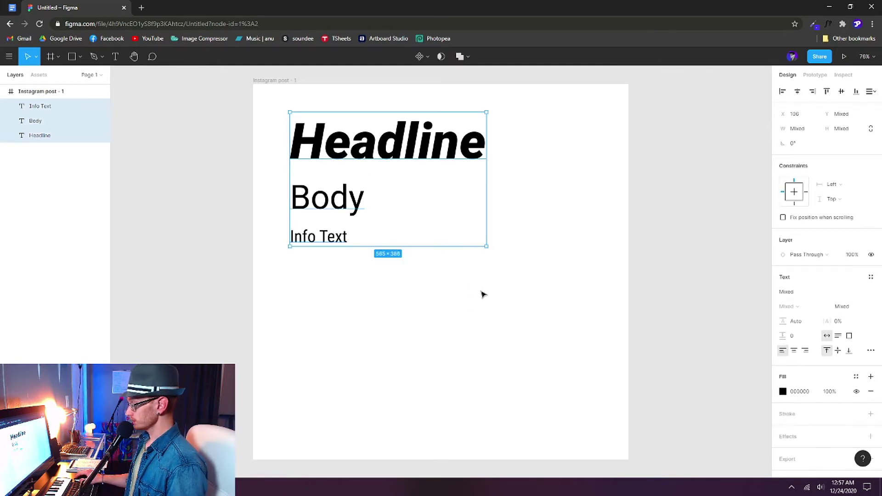
mouse_move(478, 246)
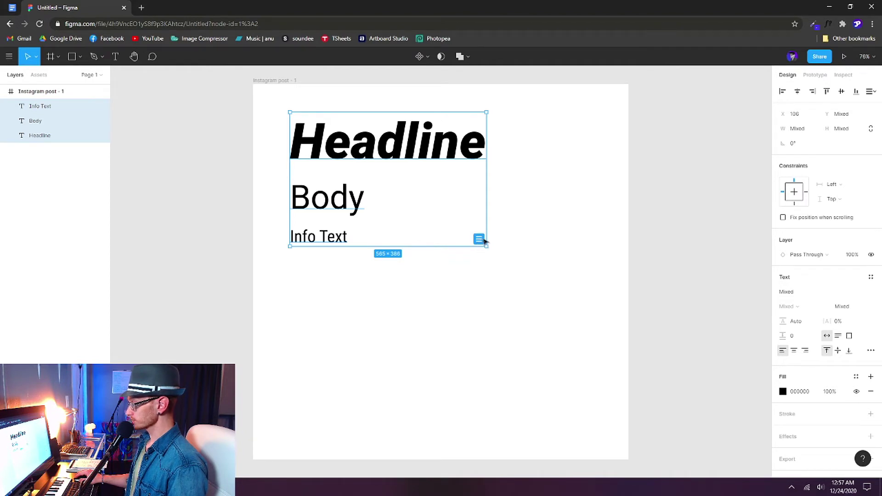
click(481, 241)
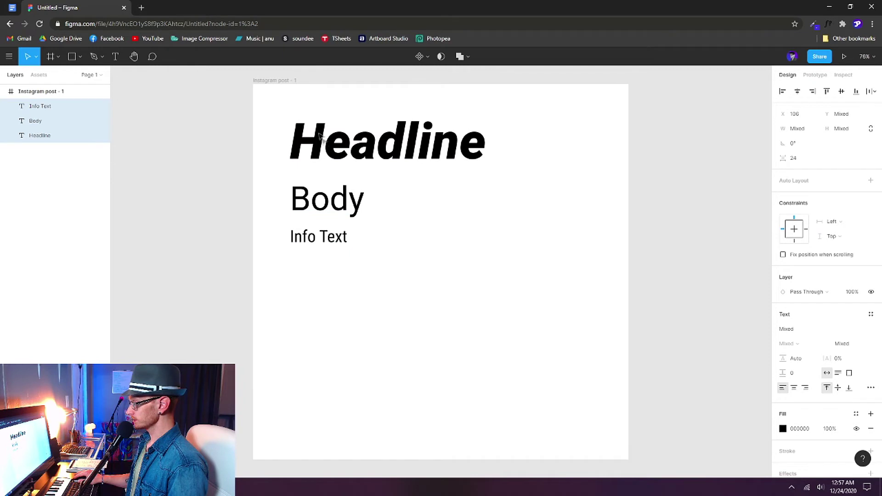
click(446, 342)
scroll(269, 298, down, 3)
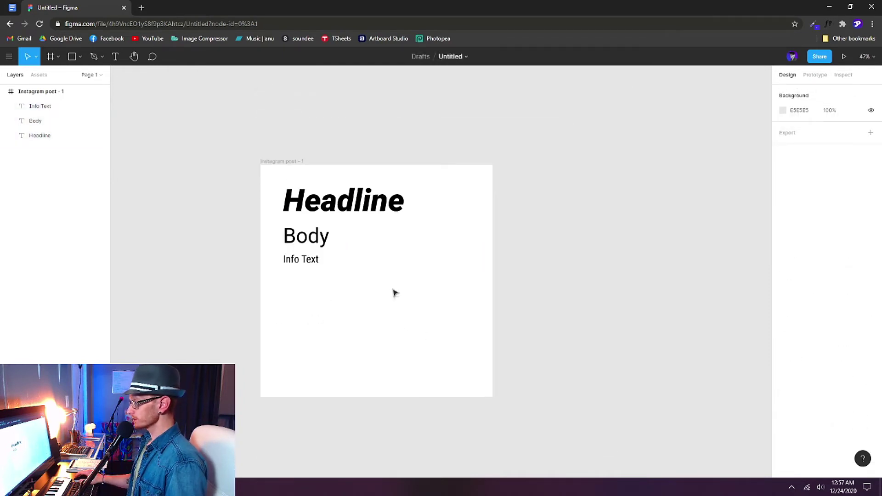
drag(393, 291, 343, 266)
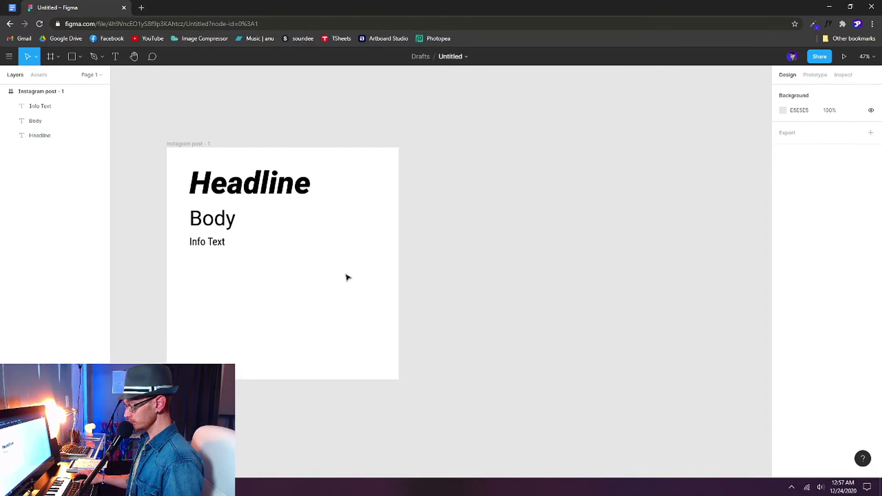
key(f)
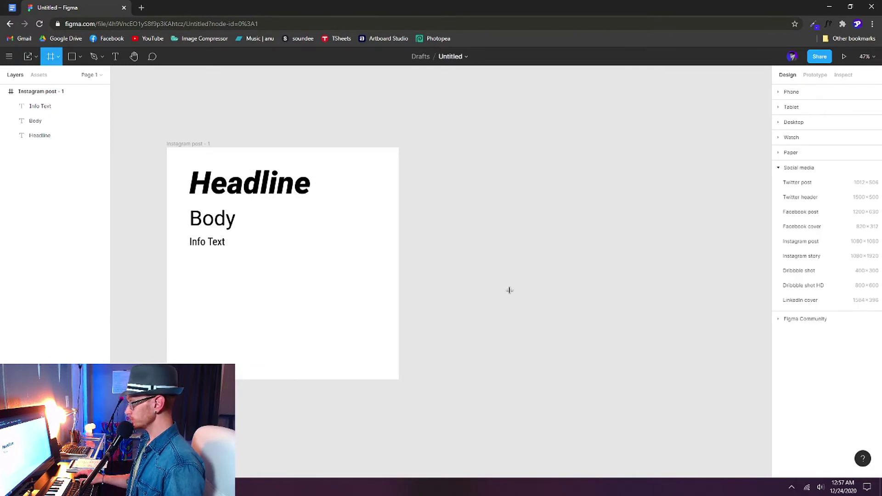
- Add a second Instagram post frame and place it at X 1130, Y 0 beside the first
click(810, 244)
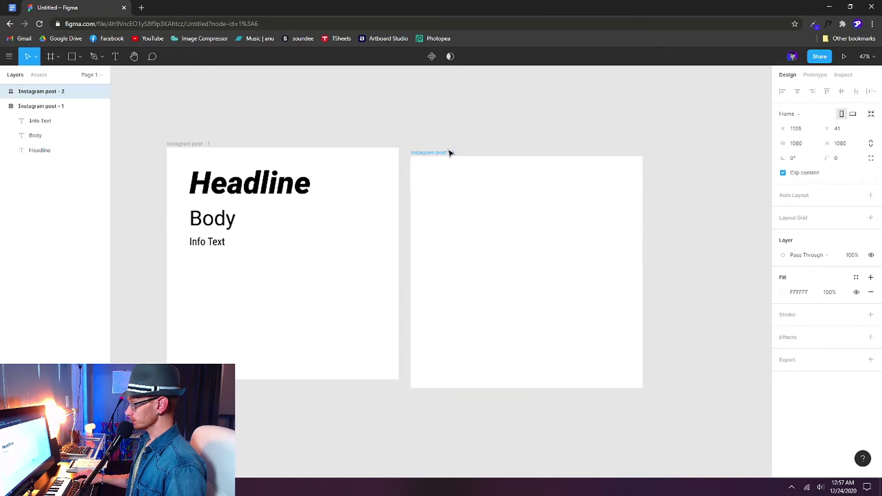
drag(450, 153, 434, 146)
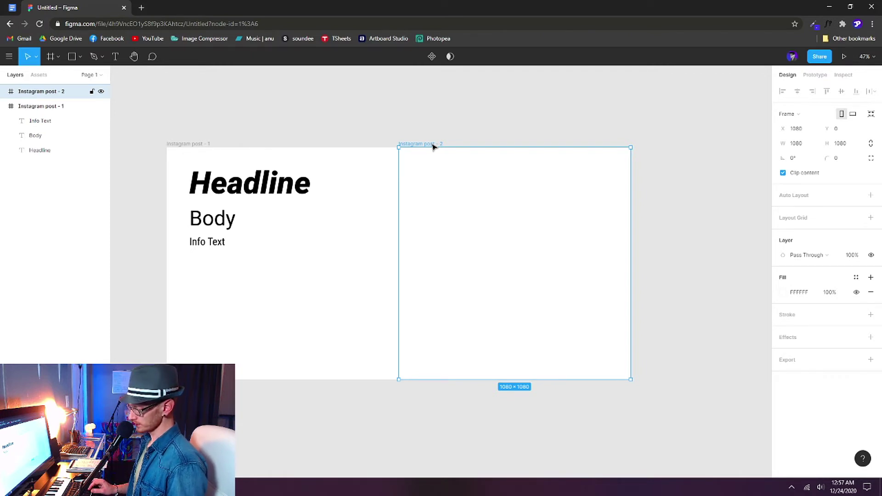
key(shift+Right)
key(shift+Right)
key(shift+Right)
key(shift+Right)
key(shift+Right)
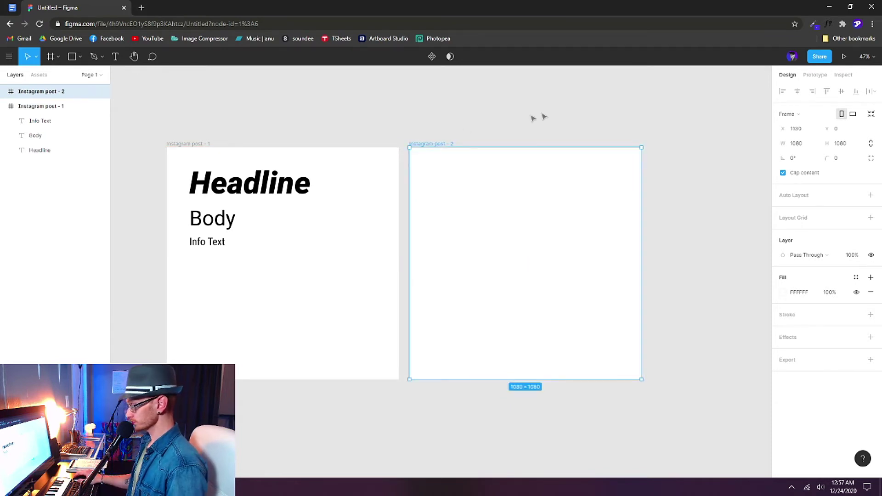
scroll(465, 264, right, 2)
scroll(474, 256, up, 2)
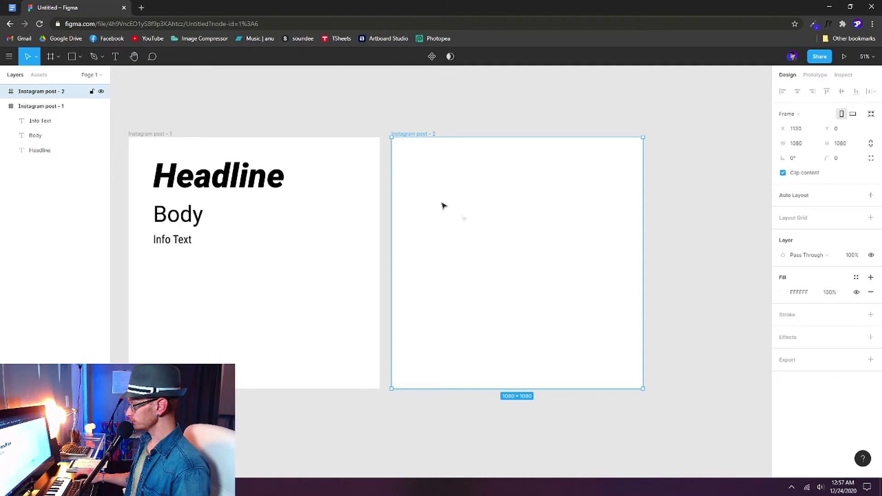
click(220, 181)
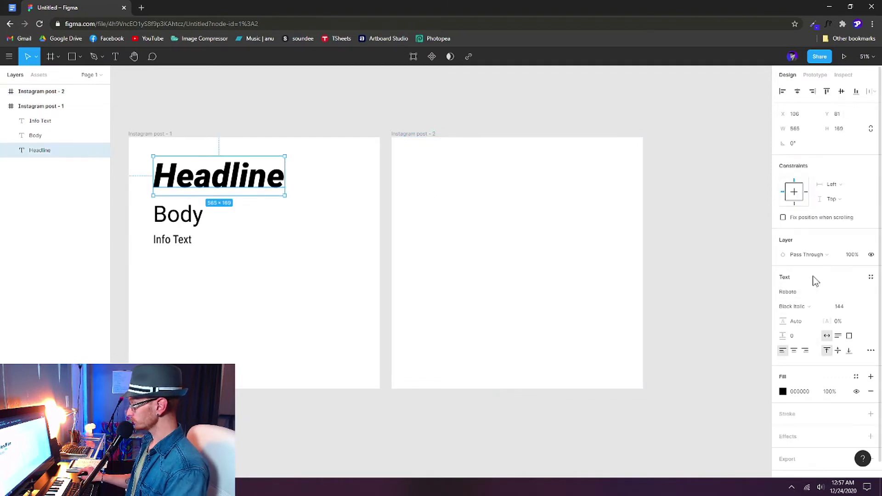
click(872, 292)
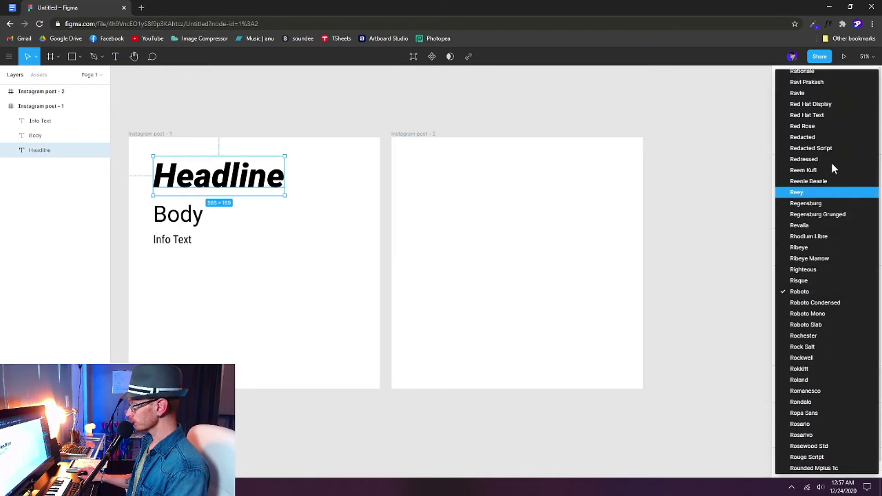
scroll(813, 367, down, 5)
scroll(813, 370, down, 5)
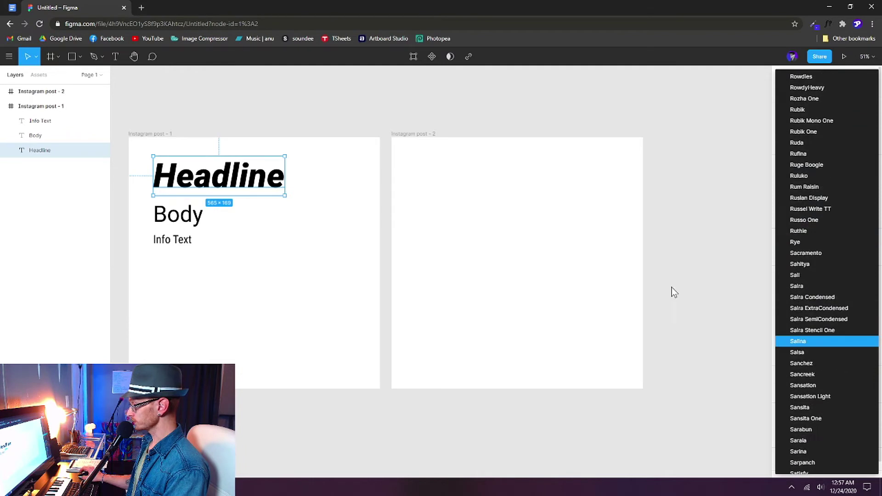
click(459, 254)
click(473, 206)
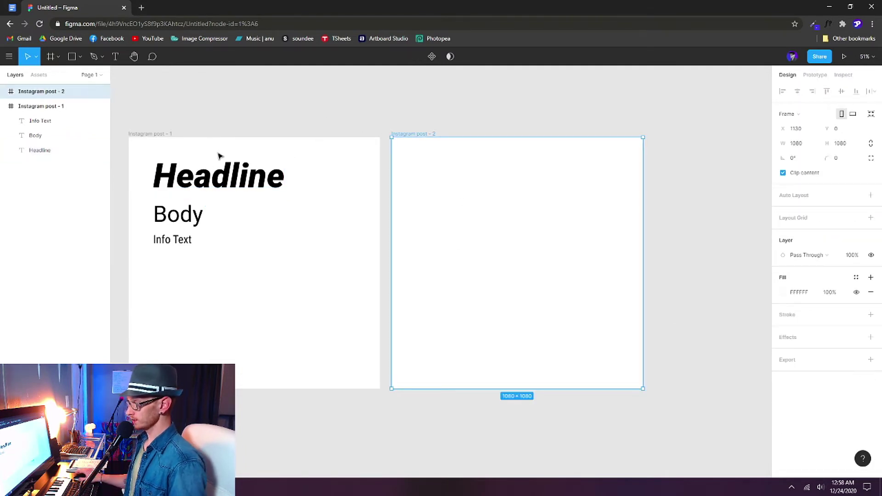
click(214, 181)
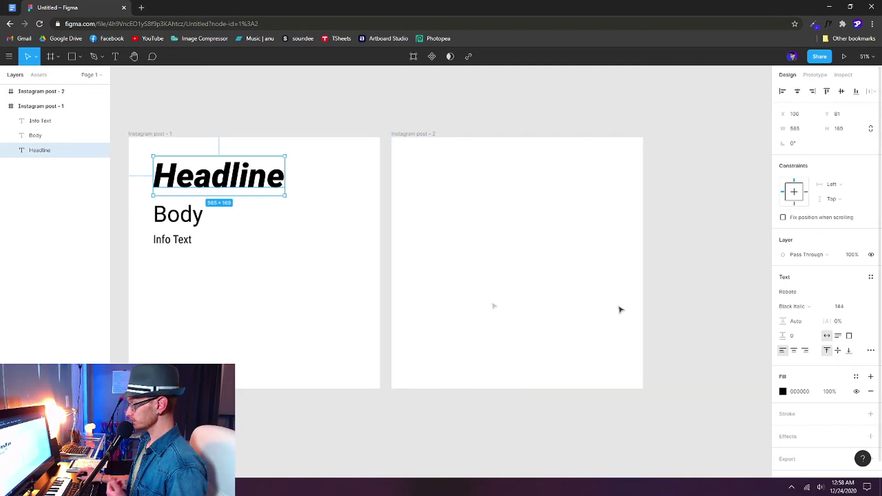
click(183, 224)
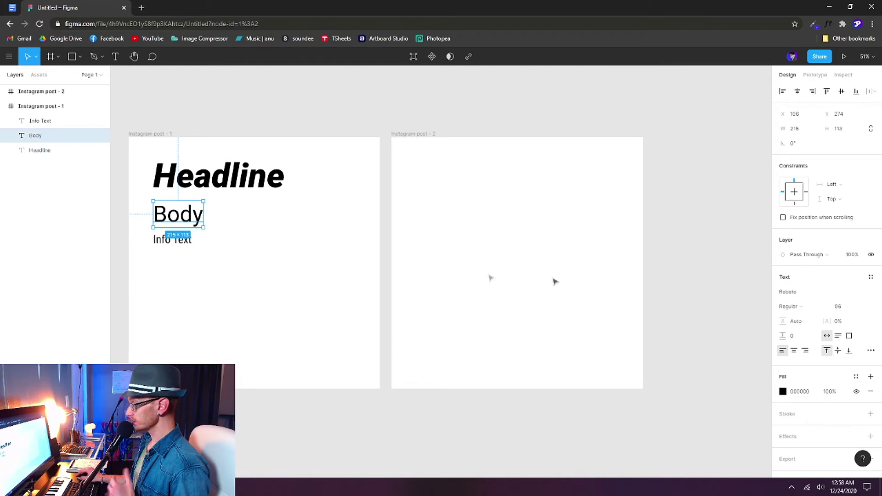
click(177, 241)
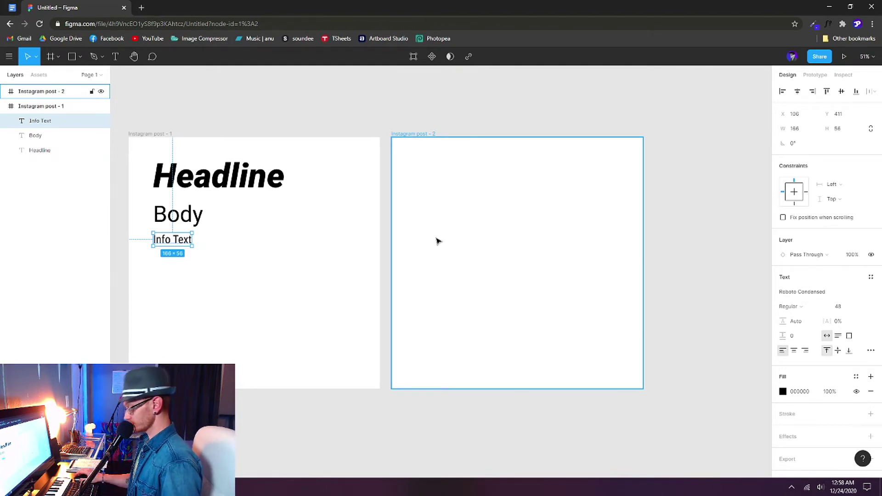
- Add a 'Headline' text box near the top of the second post
click(508, 227)
key(t)
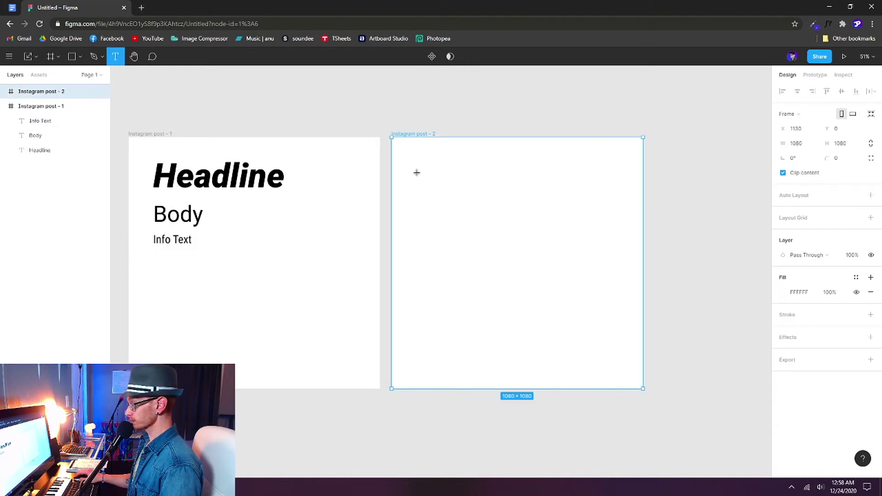
click(424, 173)
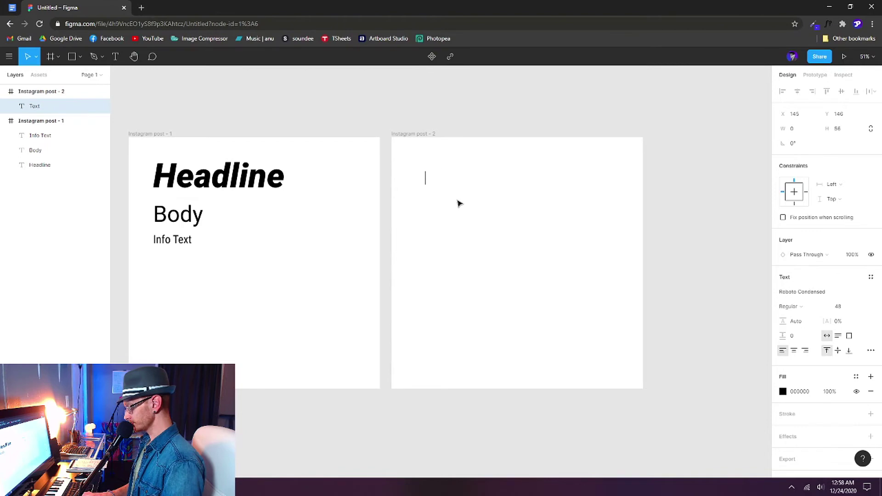
text(Headline)
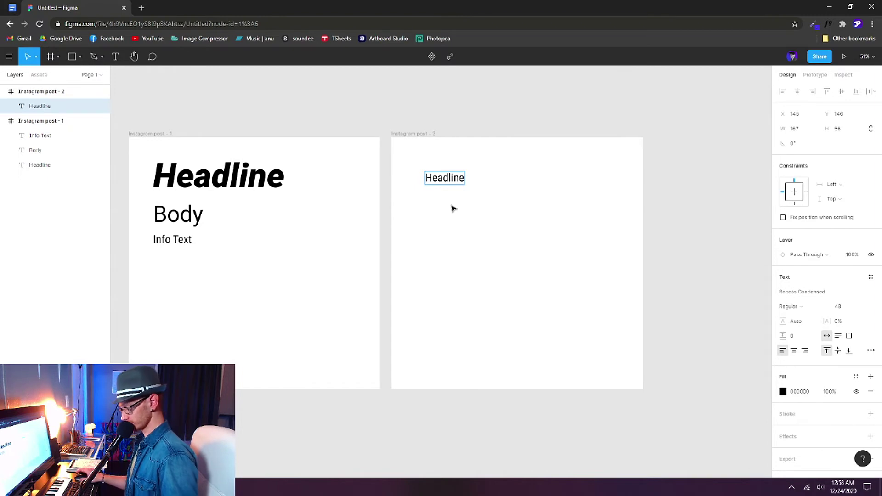
key(Return)
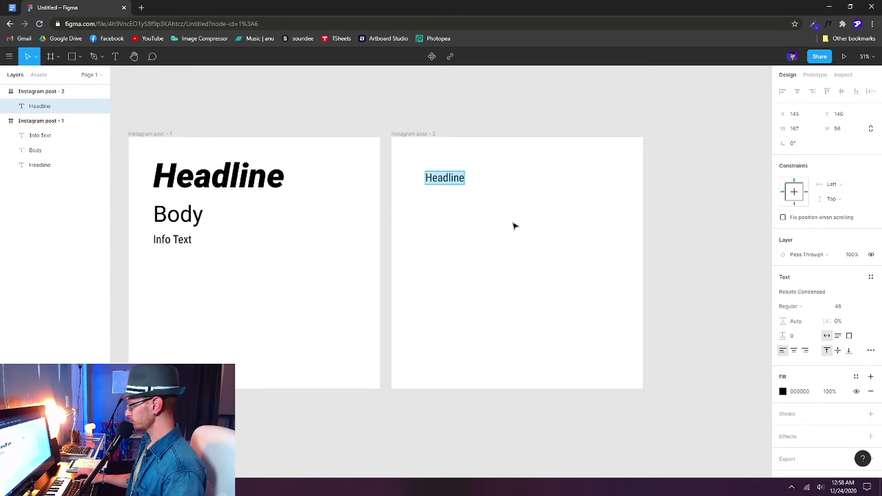
- Set the new headline to size 144 in the Bangers font
click(861, 305)
click(851, 354)
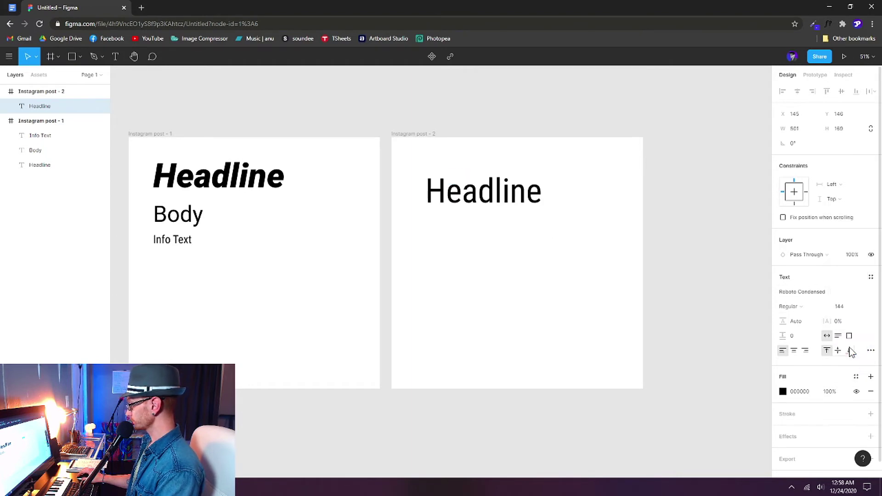
click(813, 292)
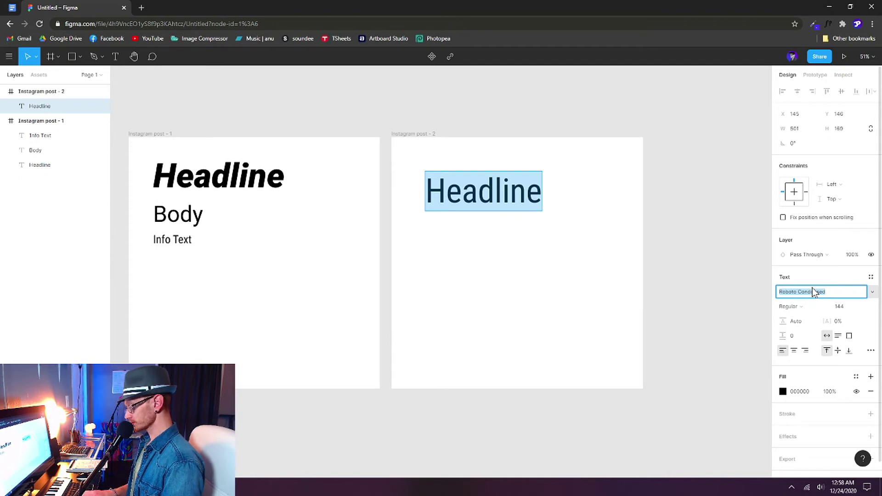
text(B)
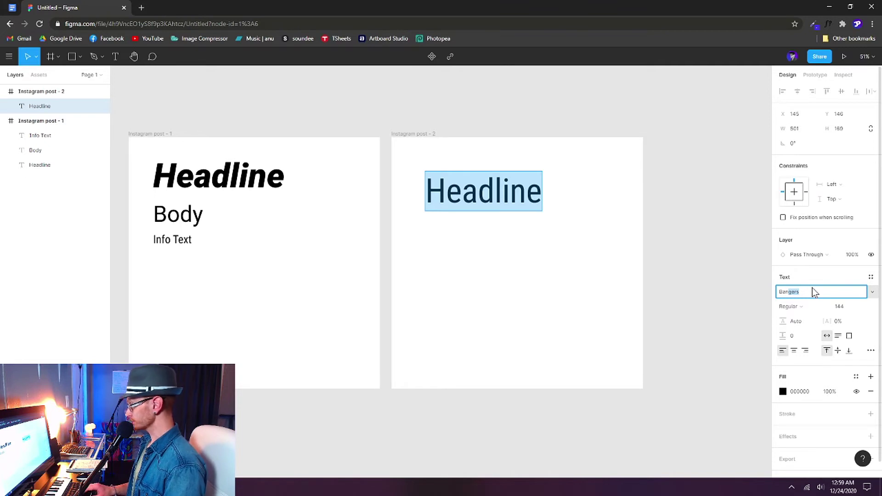
text(a)
key(Return)
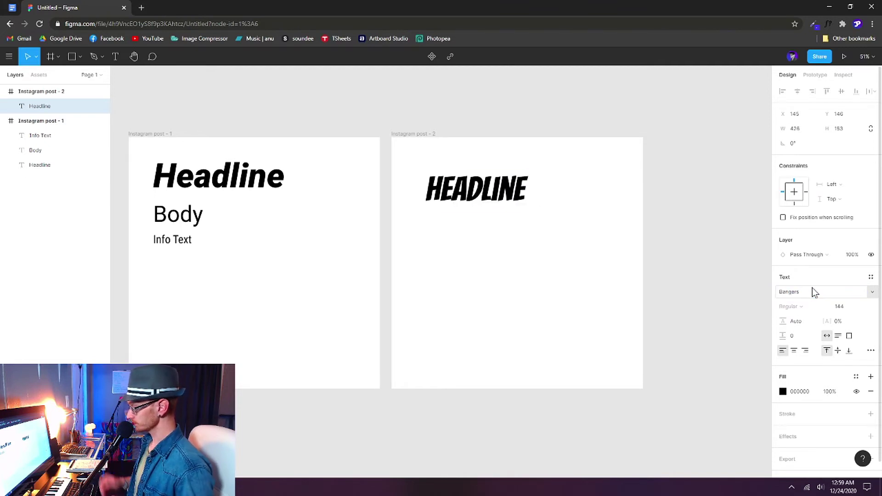
key(Return)
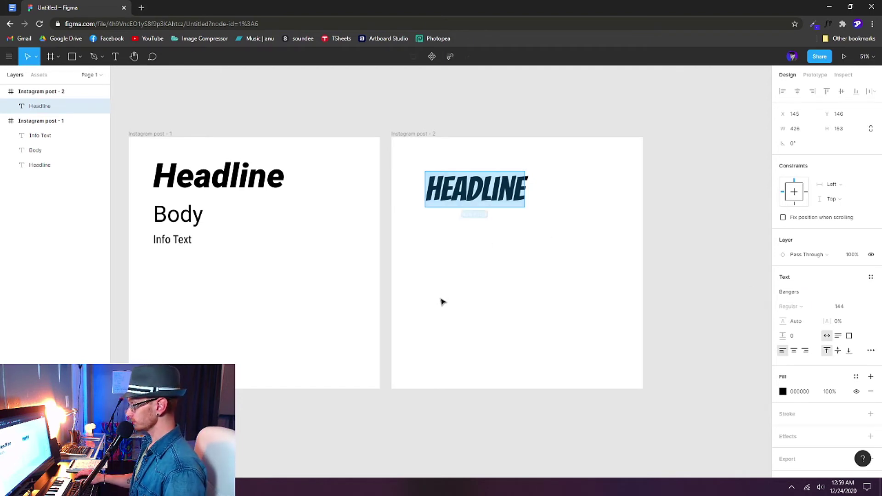
key(Escape)
click(229, 177)
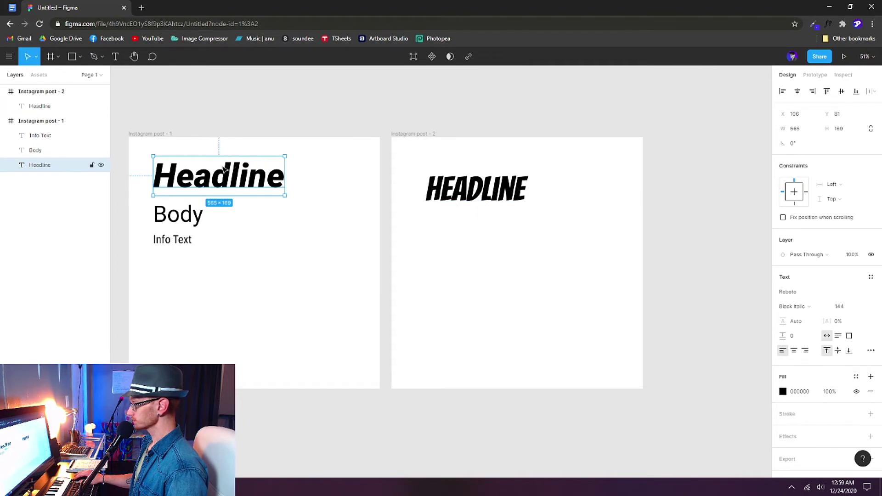
- Set the Y position of post 2's Bangers HEADLINE to 106
click(459, 195)
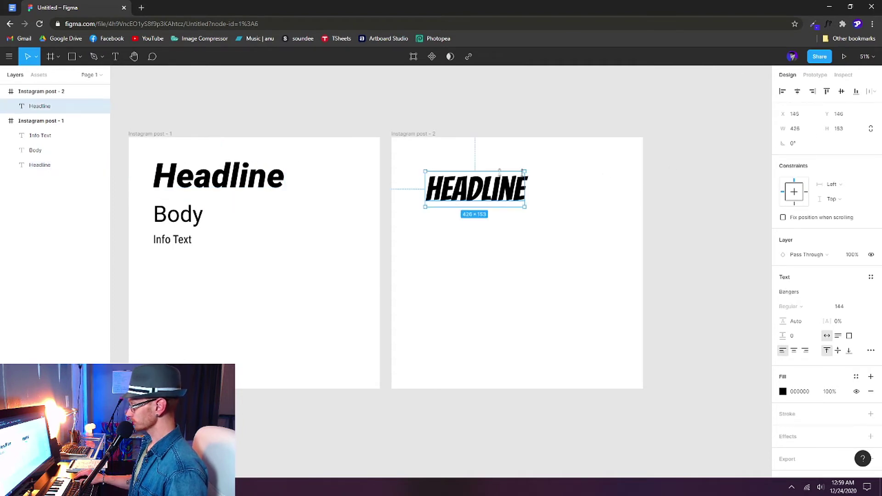
click(842, 116)
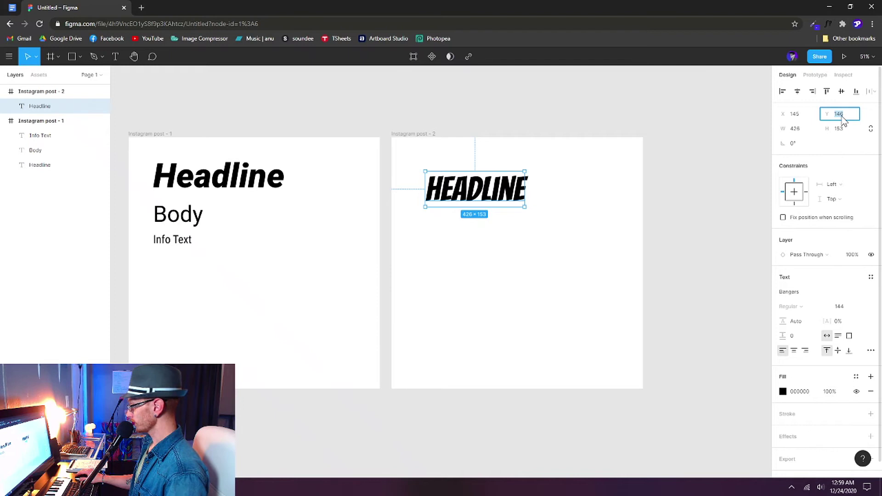
text(106)
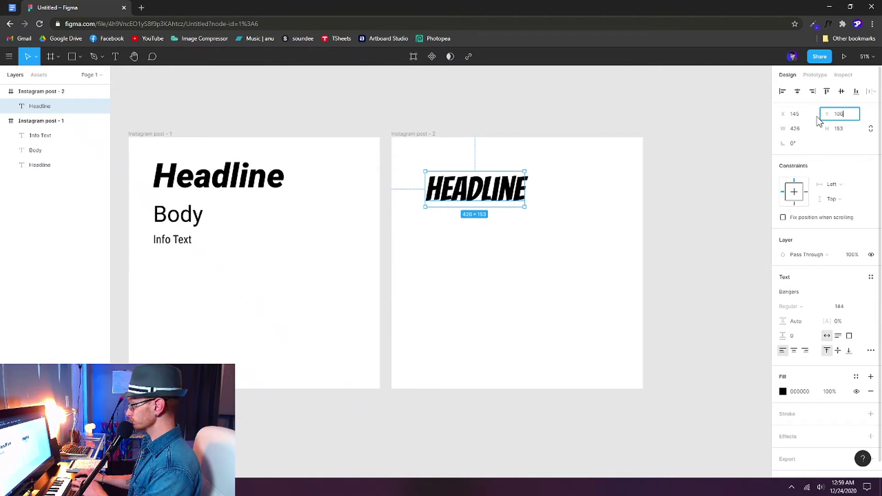
key(Return)
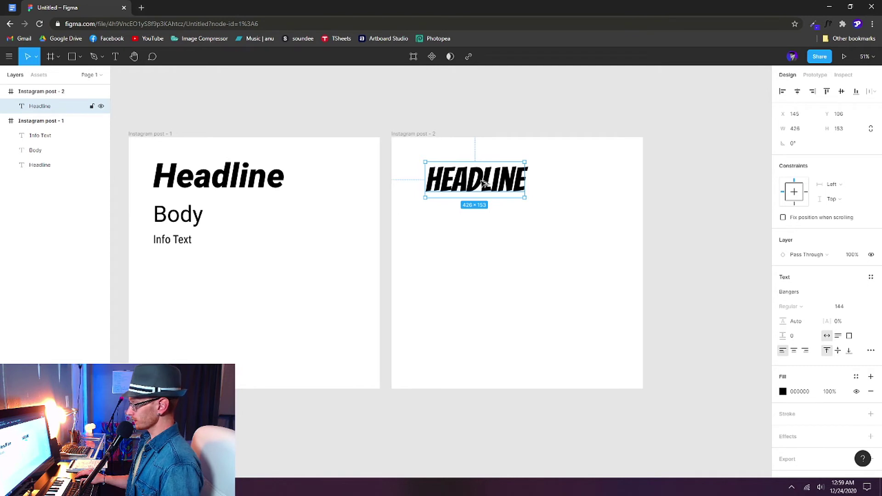
- Duplicate the HEADLINE just below itself and change the copy's text to 'Body'
drag(478, 174, 481, 218)
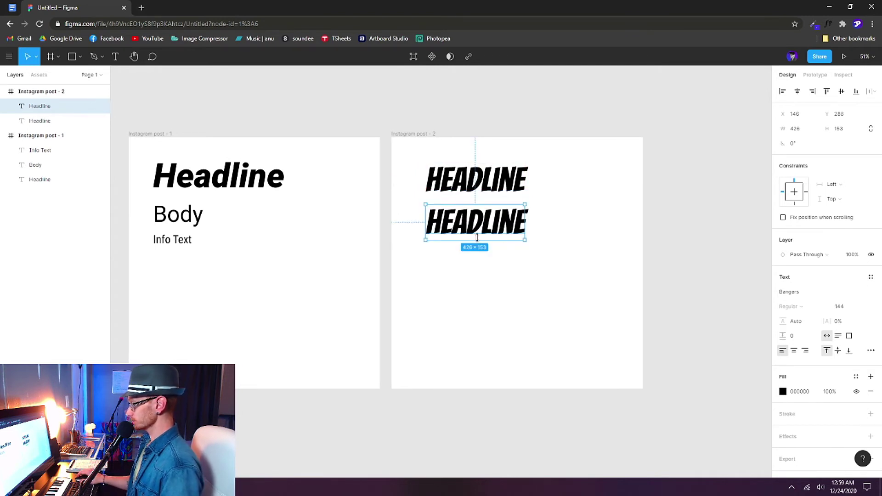
double_click(514, 228)
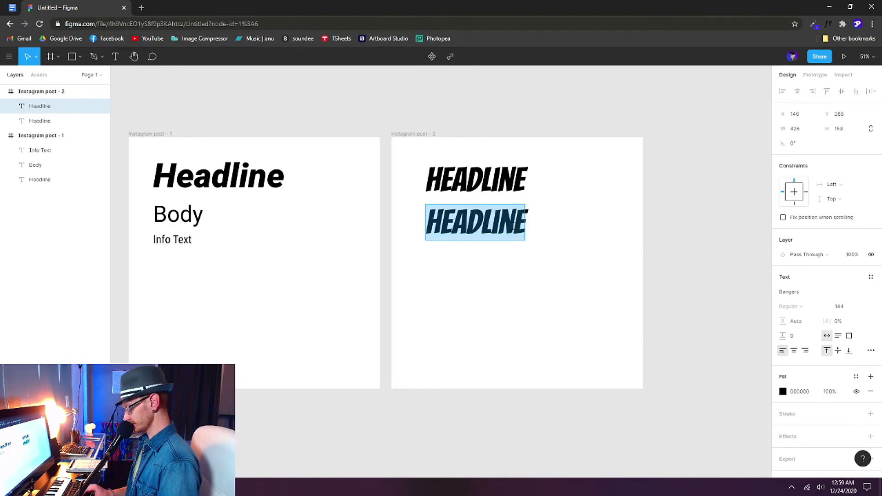
text(Bo)
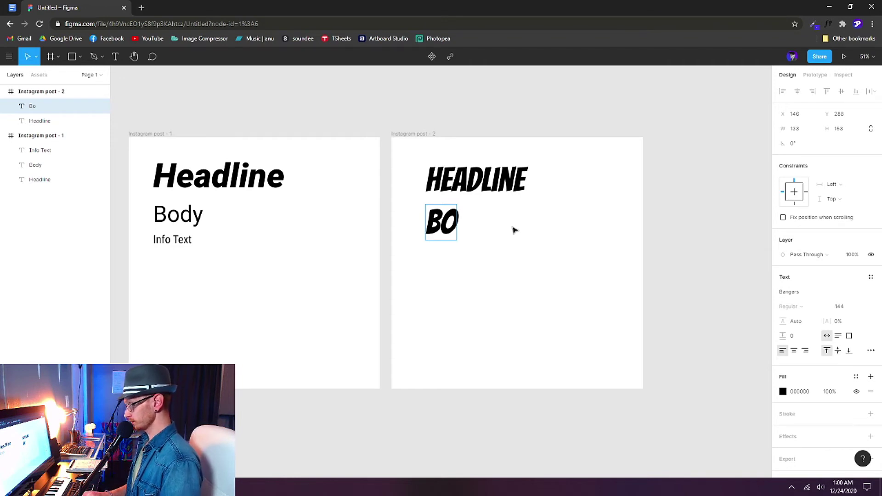
text(dy)
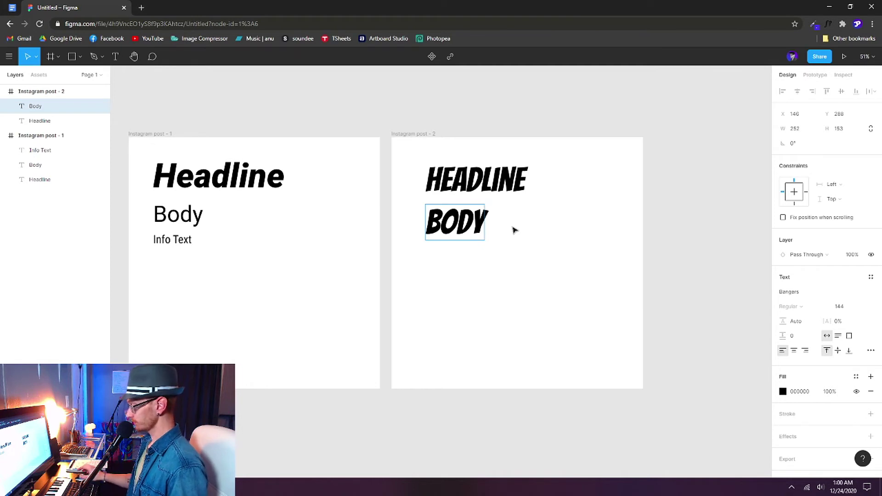
double_click(474, 229)
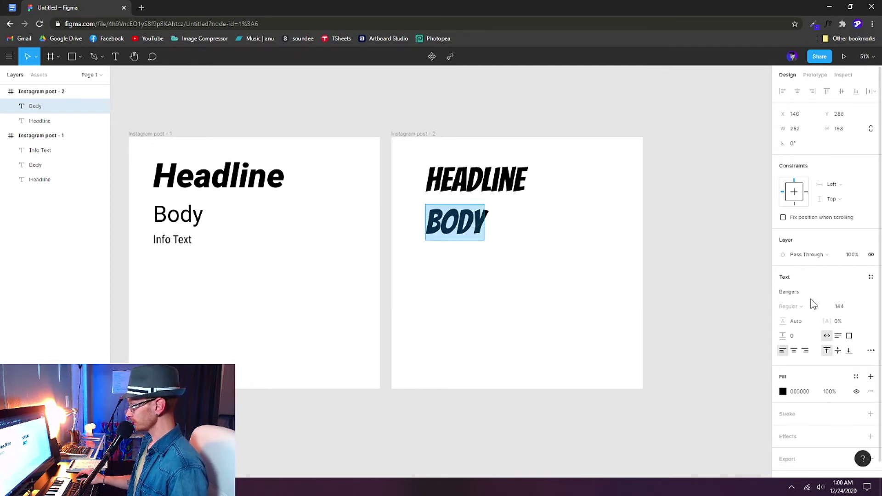
click(822, 292)
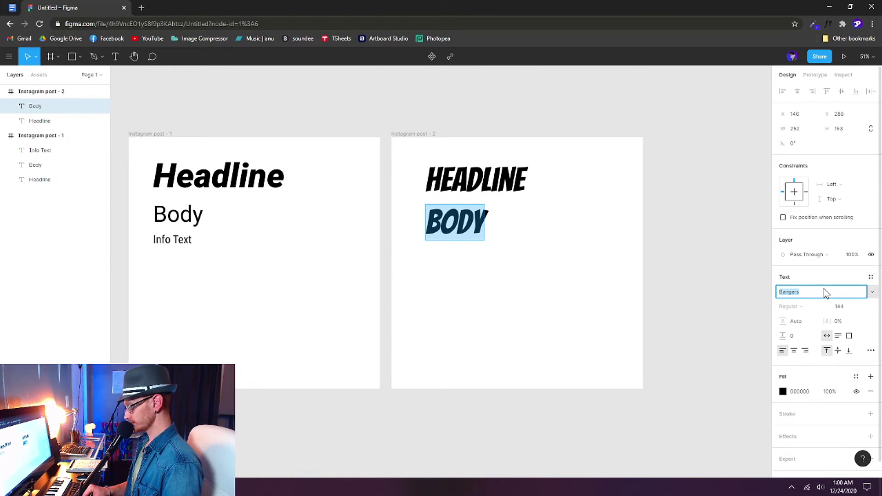
- Set post 2's Body text to Montserrat at size 96
text(Monda)
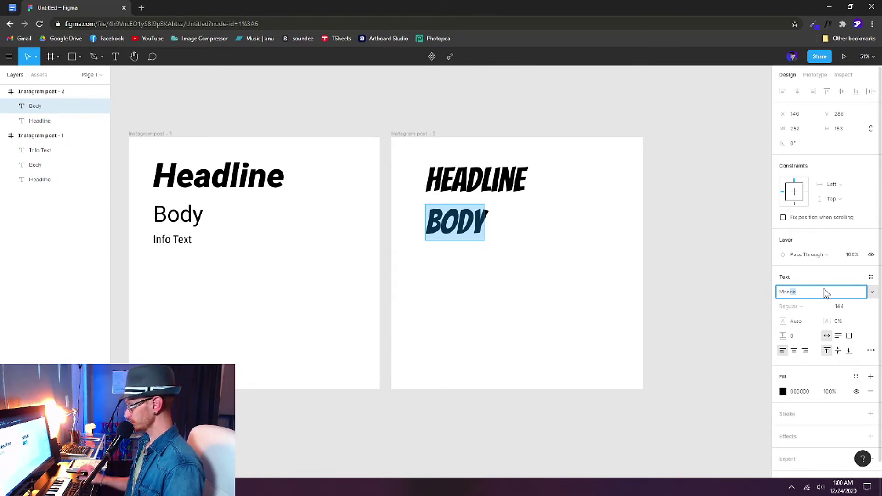
click(873, 296)
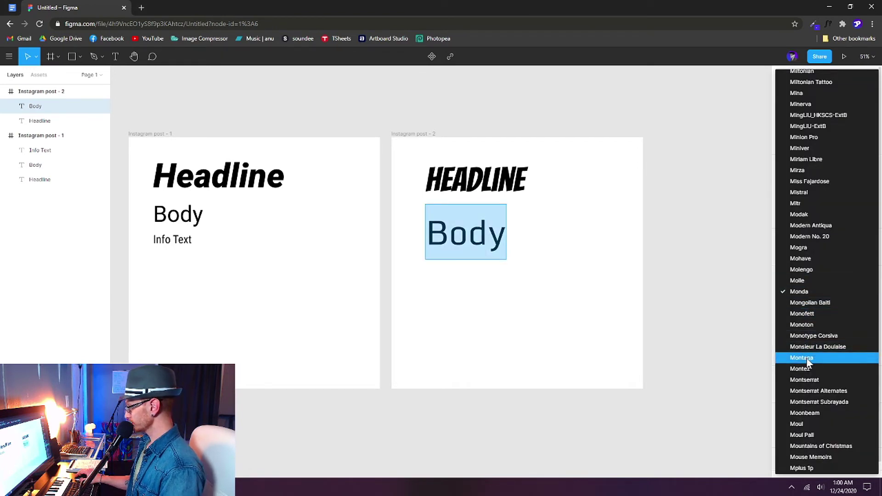
click(822, 380)
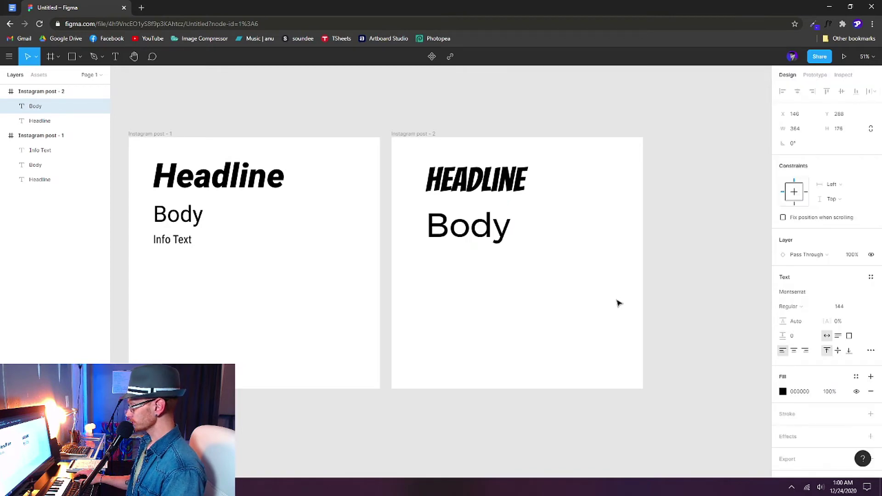
click(179, 217)
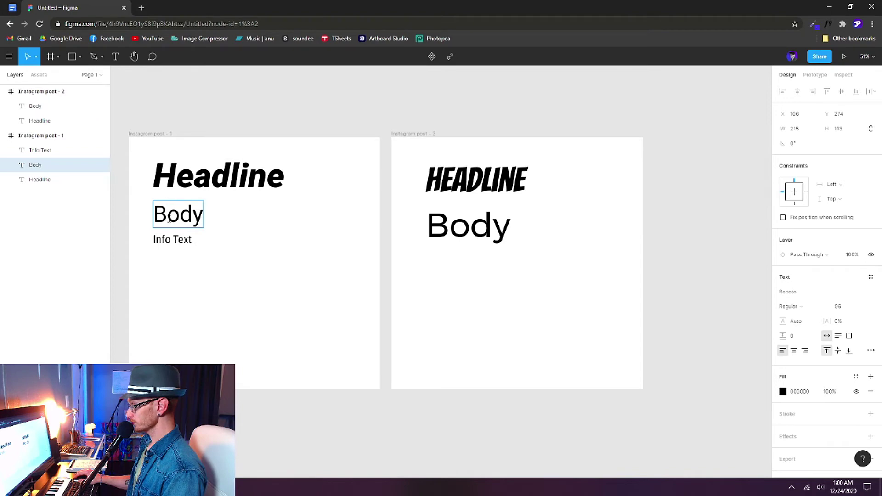
click(451, 227)
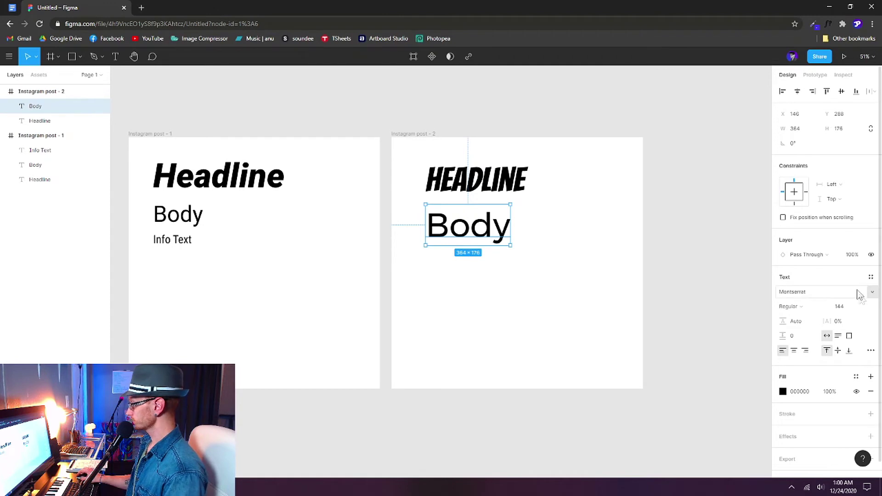
click(857, 306)
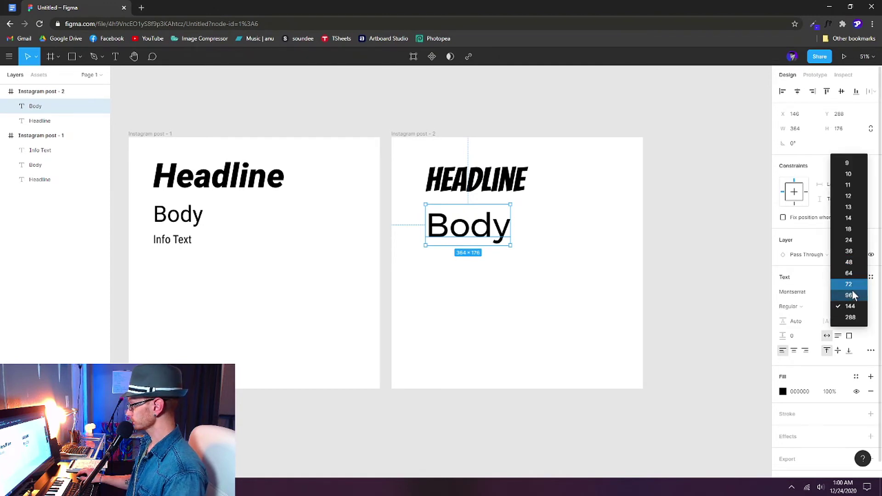
click(848, 295)
click(436, 277)
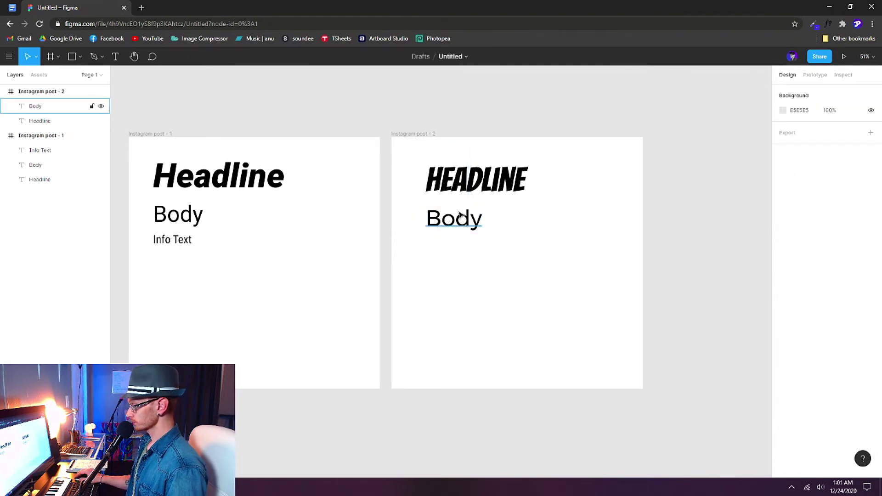
click(458, 222)
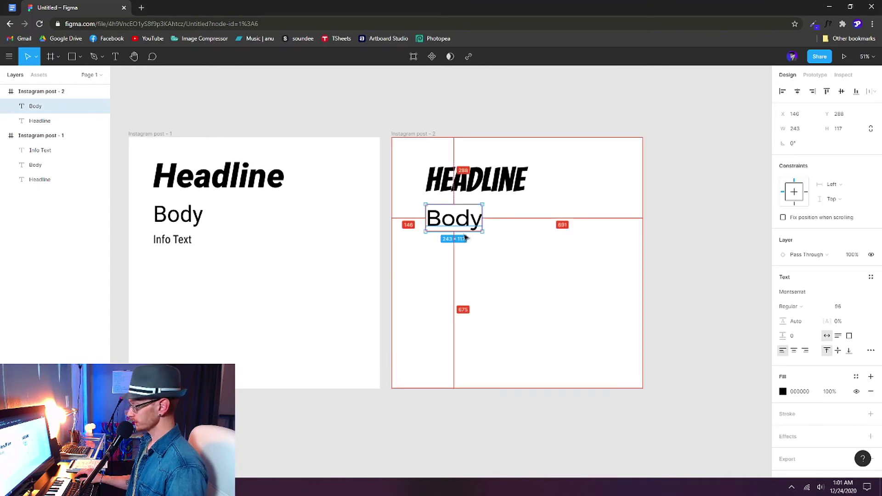
- Duplicate Body below itself and change the copy's wording to 'Info Text'
drag(465, 223, 470, 258)
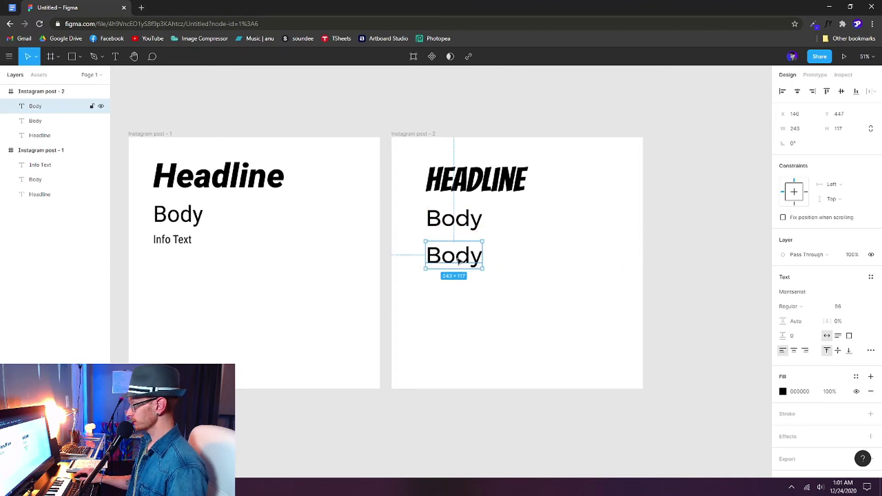
double_click(458, 261)
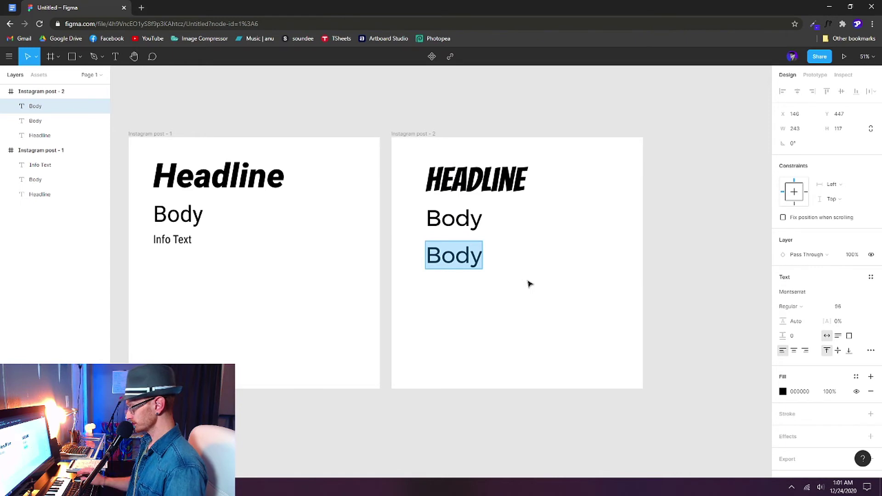
text(Info)
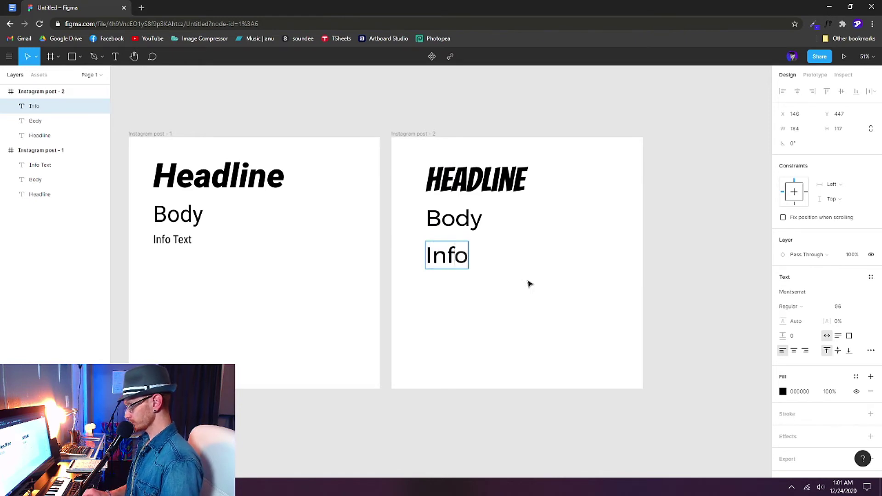
text( Text)
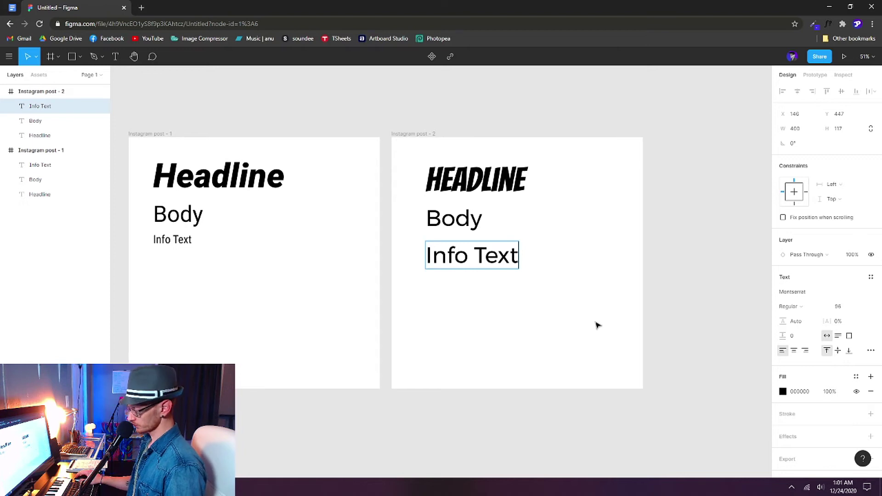
key(Escape)
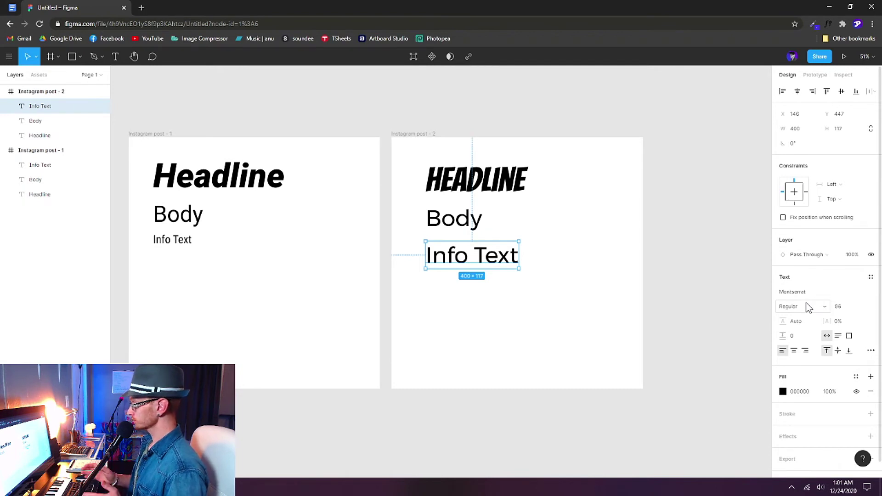
- Set Info Text to Oswald Light at size 48
click(816, 296)
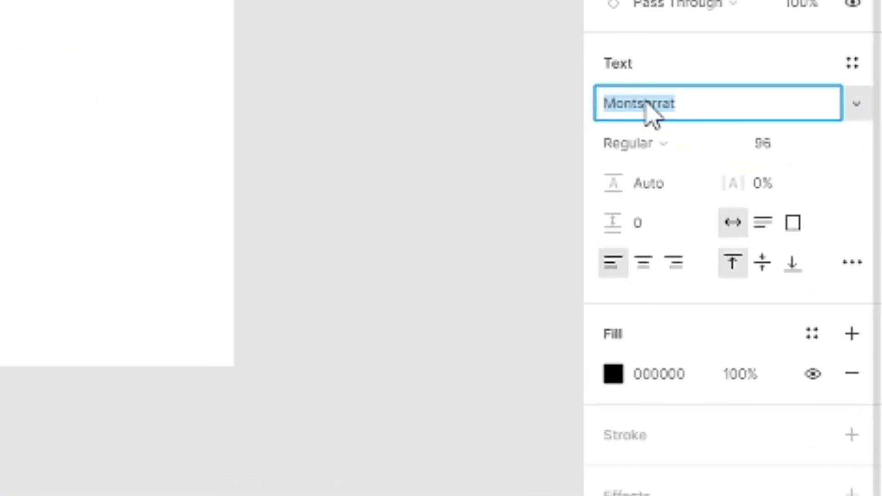
text(Oswald)
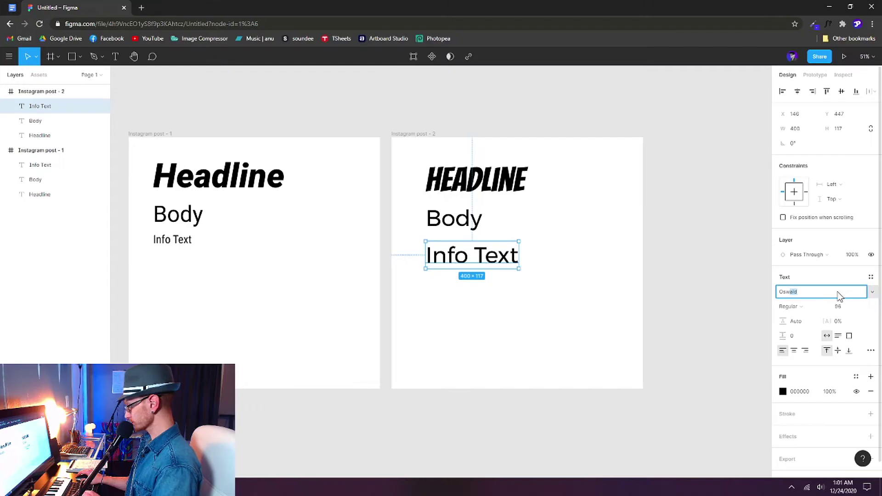
key(Return)
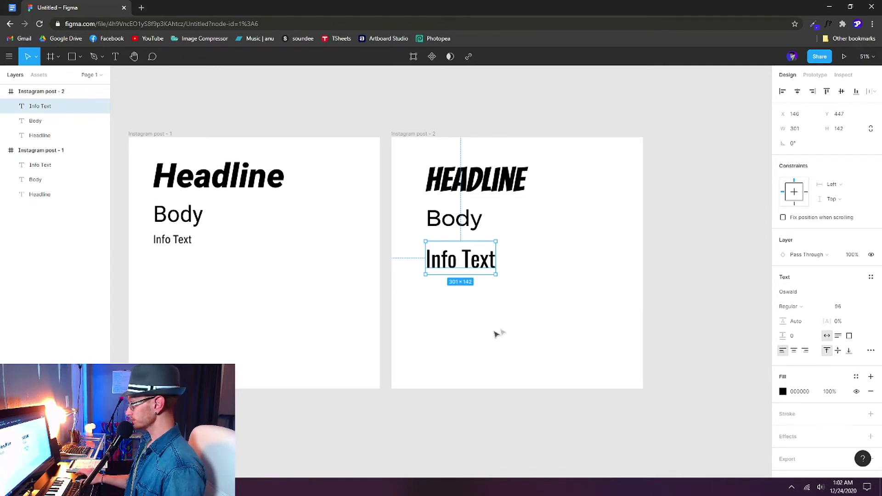
click(191, 240)
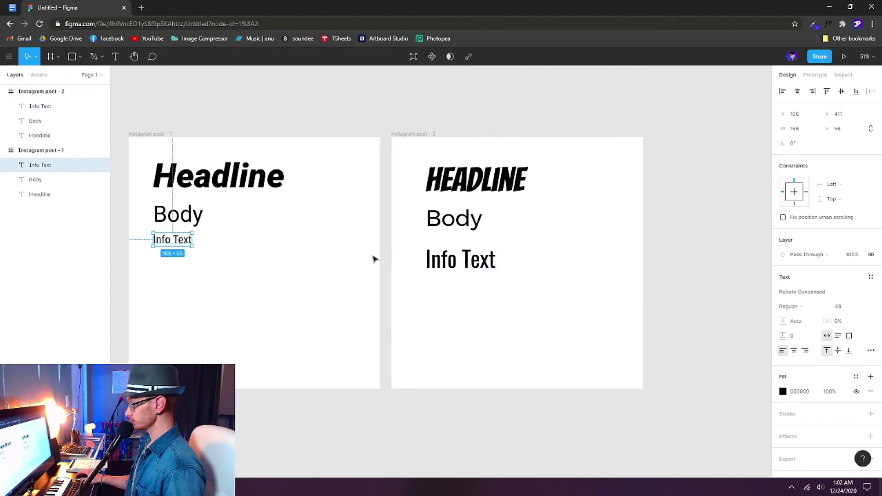
click(488, 269)
click(860, 308)
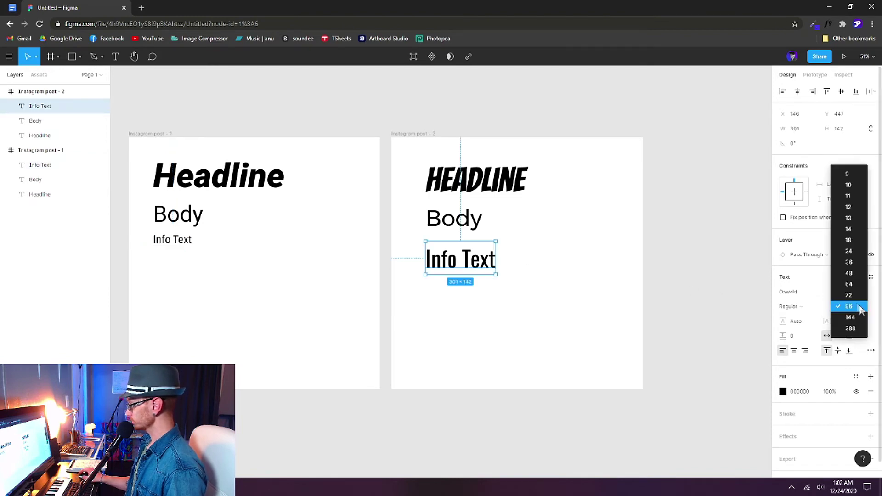
click(849, 274)
click(822, 307)
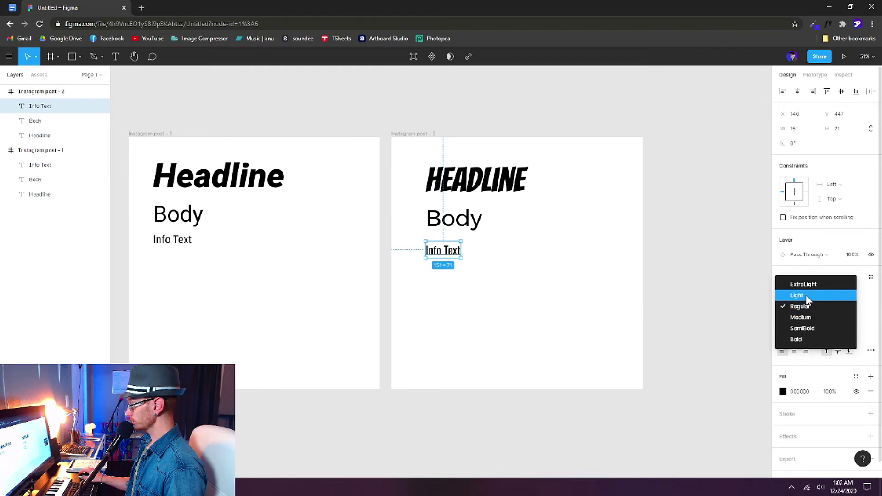
click(805, 295)
drag(524, 314, 420, 161)
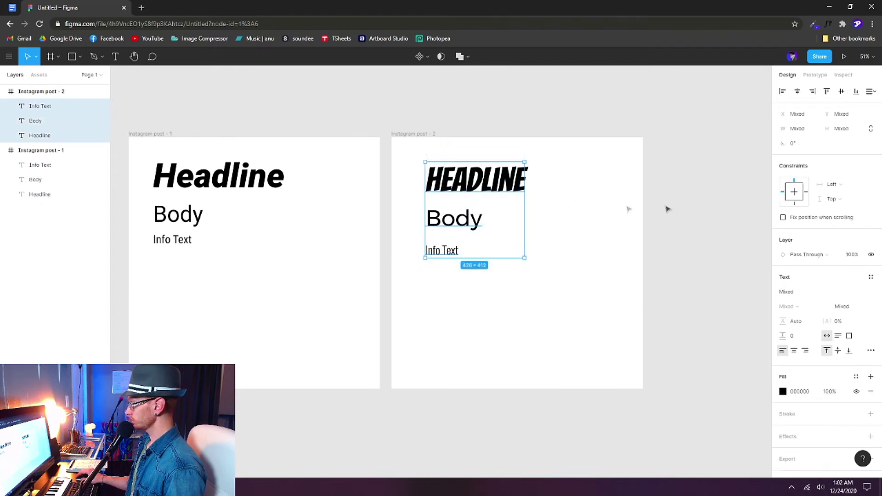
click(441, 271)
key(ctrl+z)
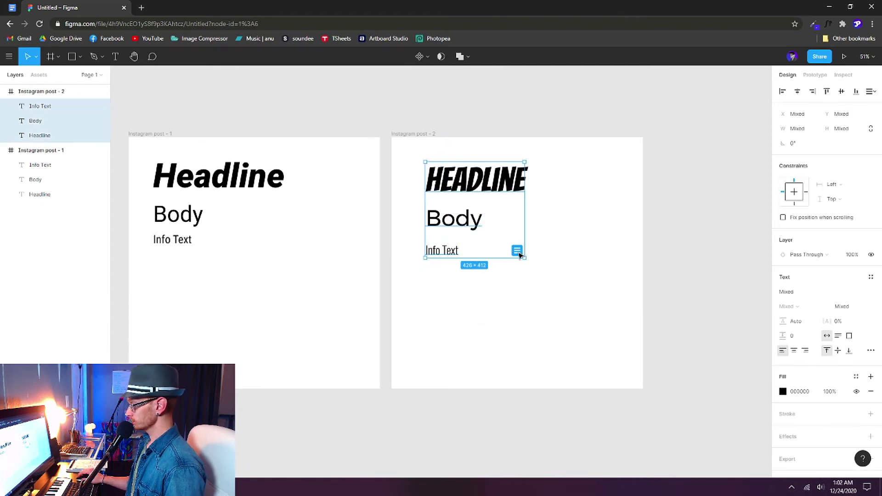
click(582, 326)
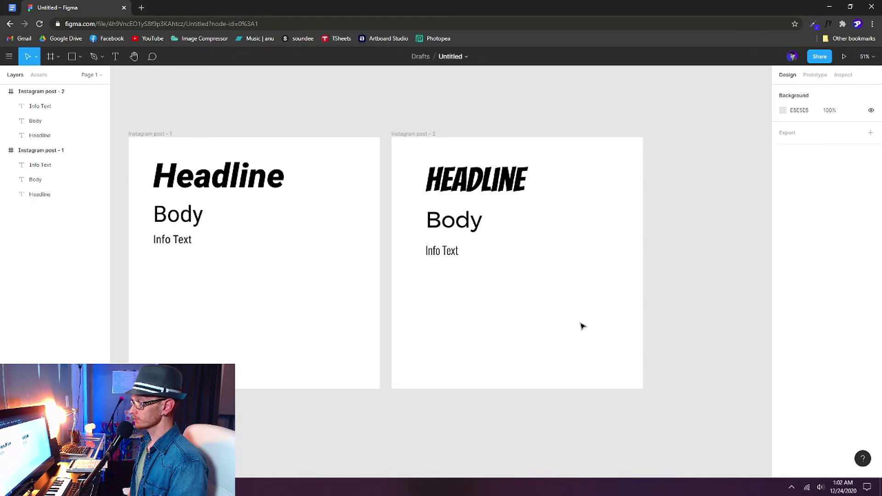
click(476, 179)
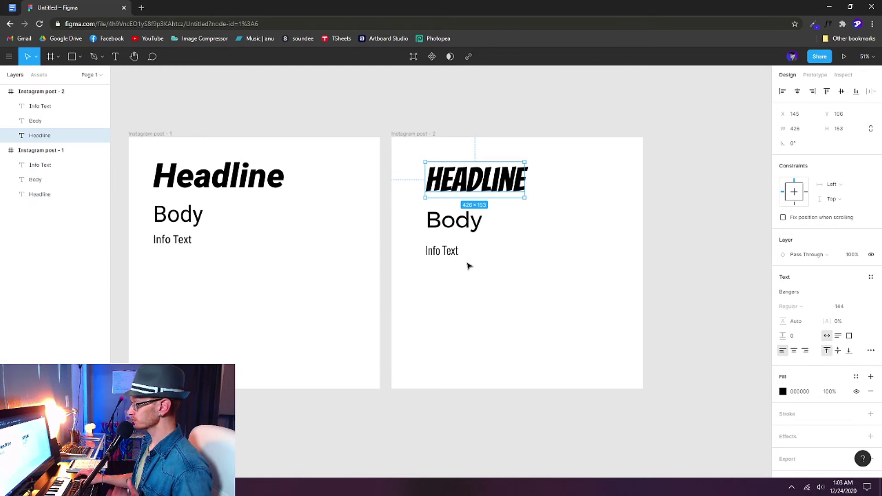
- Center the text in all three boxes and align their centers
drag(533, 311, 404, 161)
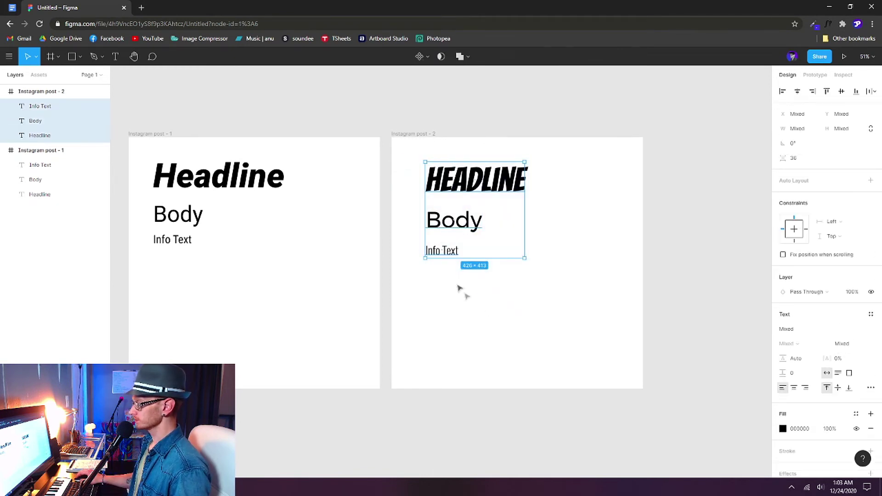
drag(556, 293, 411, 164)
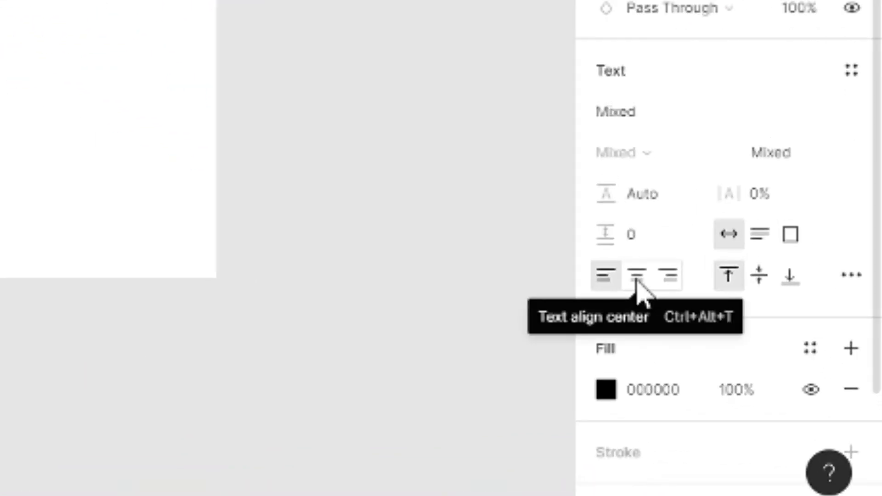
click(637, 278)
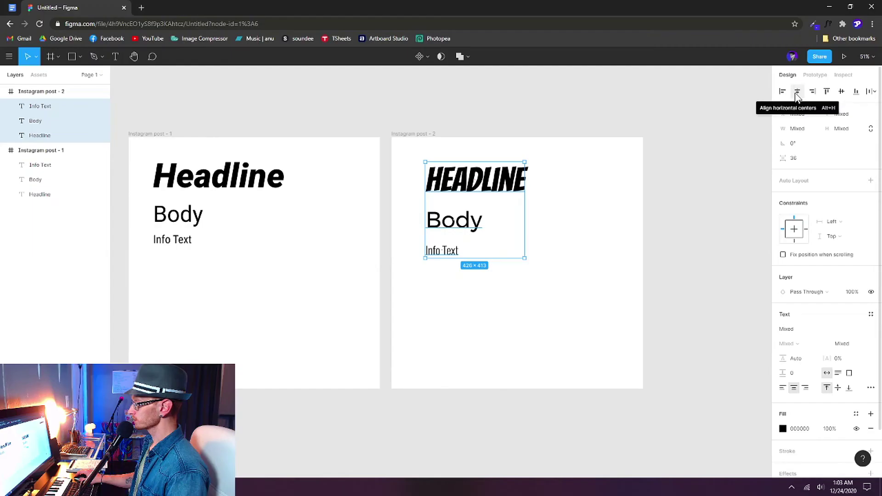
click(643, 131)
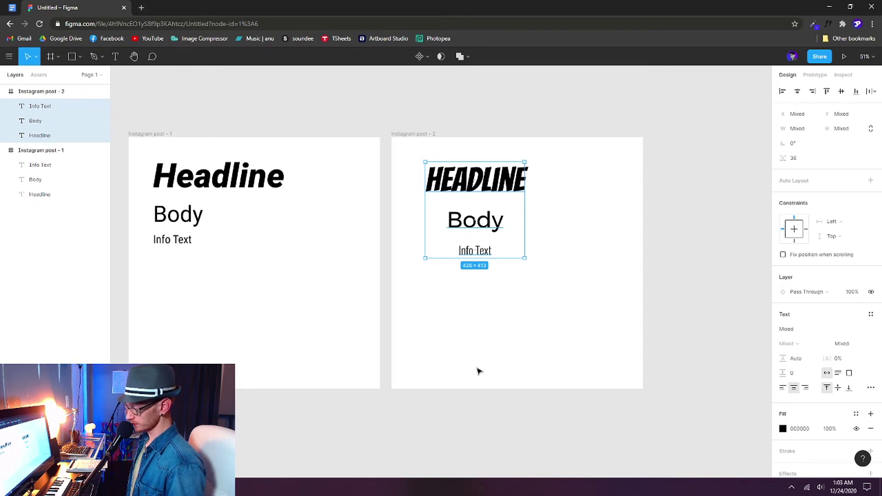
- Group the three texts and centre Group 1 vertically and horizontally in the frame
key(ctrl+g)
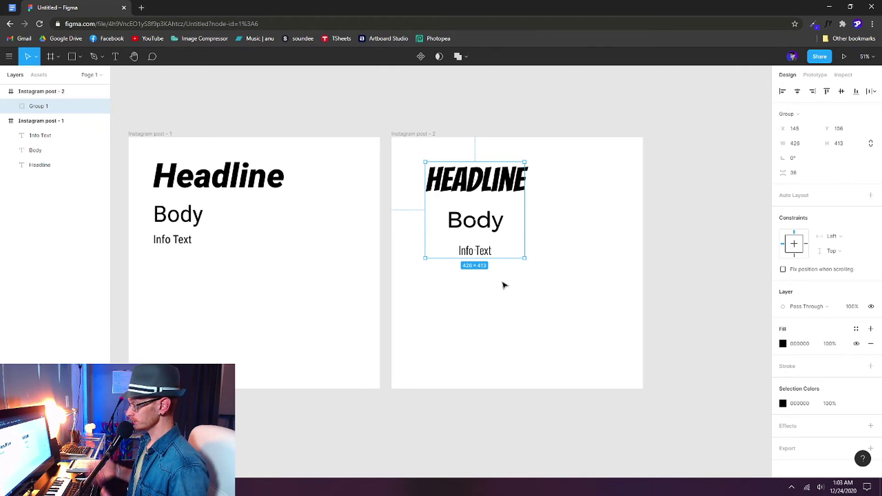
key(alt+v)
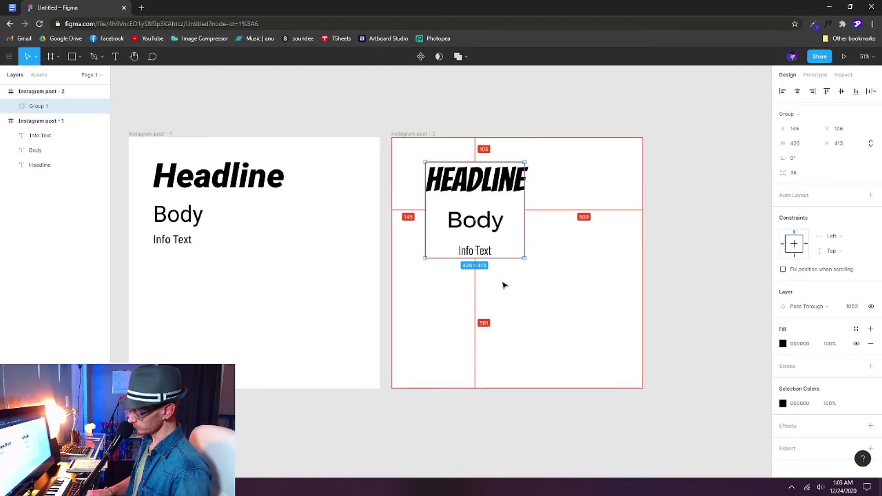
key(alt+h)
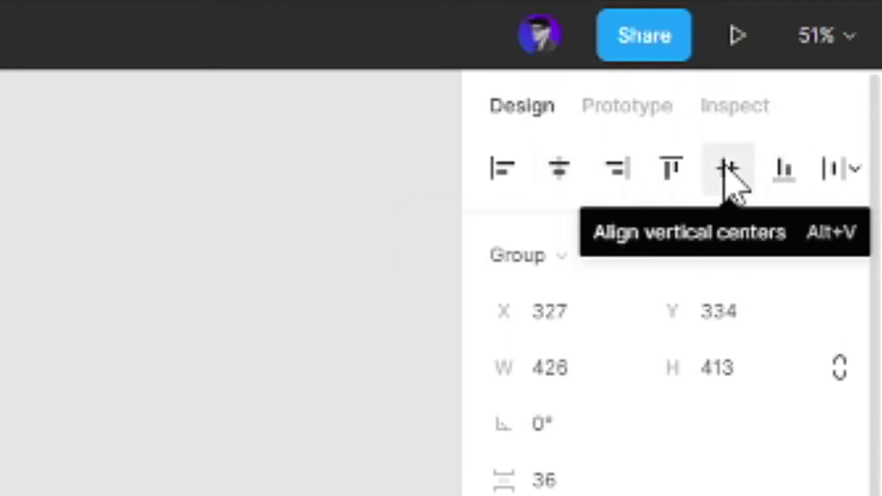
key(Escape)
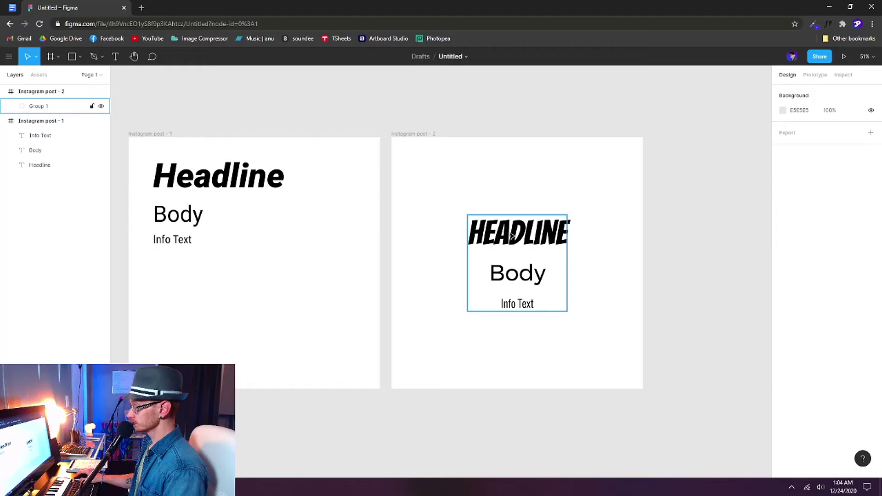
click(535, 243)
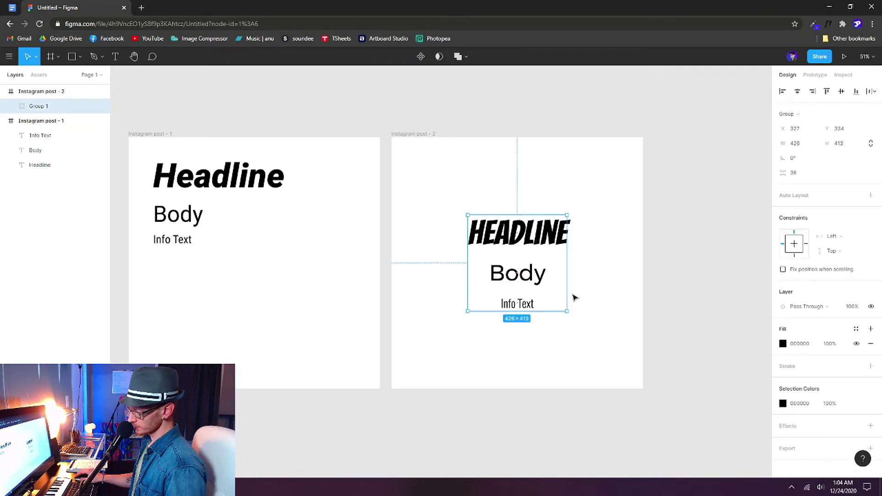
- Ungroup the texts, give HEADLINE 3% letter spacing, and move Info Text lower
key(ctrl+shift+g)
click(598, 286)
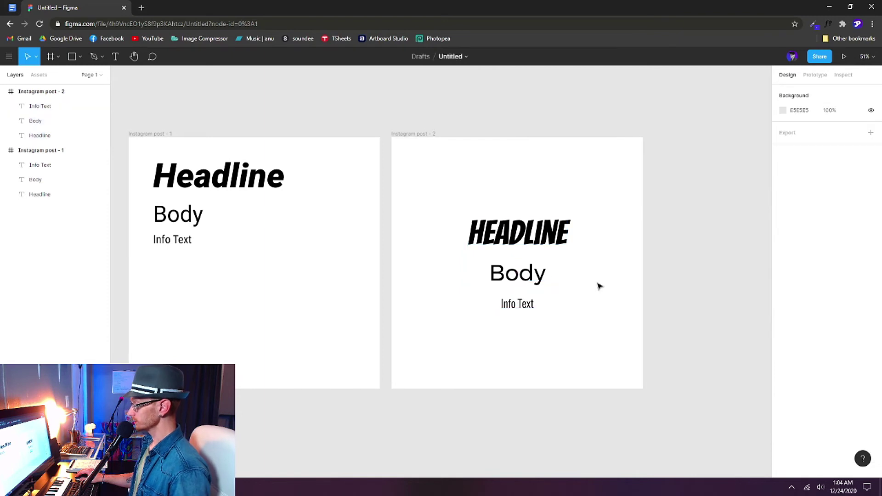
click(533, 243)
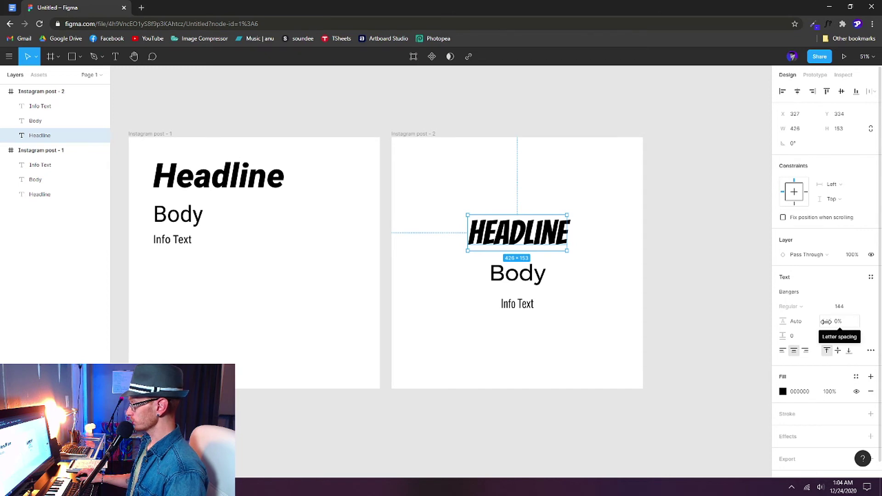
mouse_move(826, 322)
mouse_down()
mouse_move(873, 318)
mouse_move(821, 320)
mouse_move(871, 321)
mouse_move(834, 321)
mouse_up()
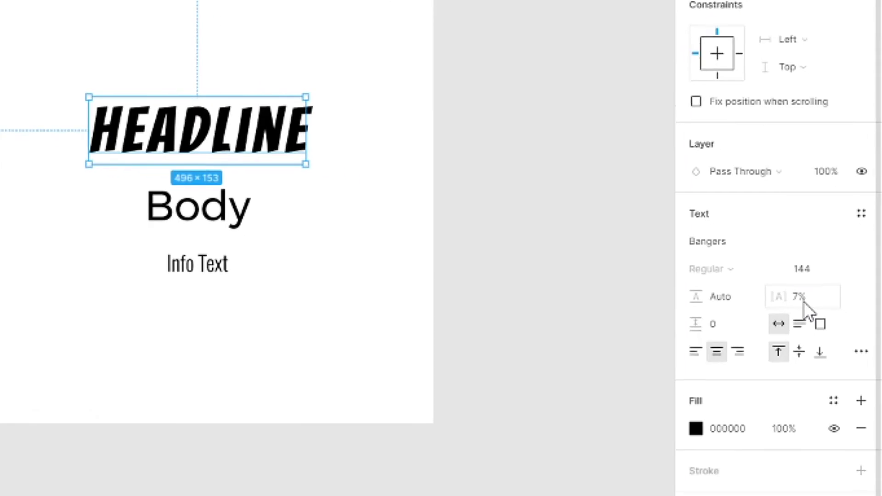
click(803, 303)
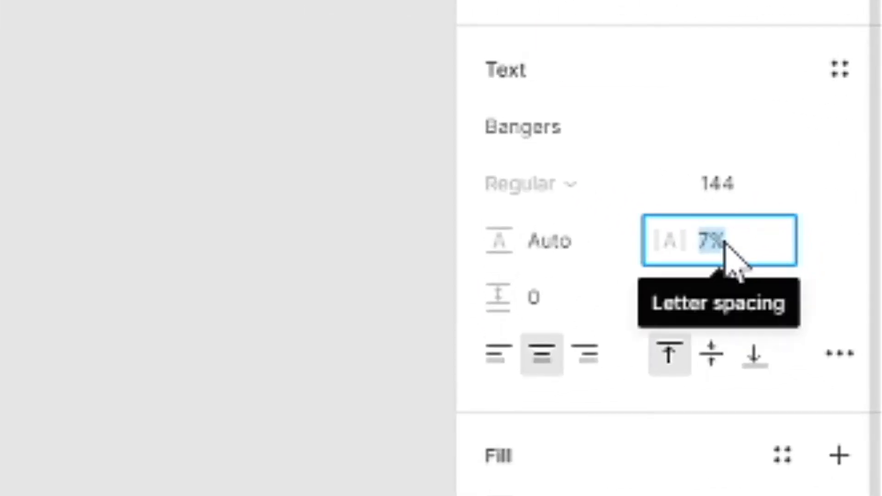
text(3)
key(Return)
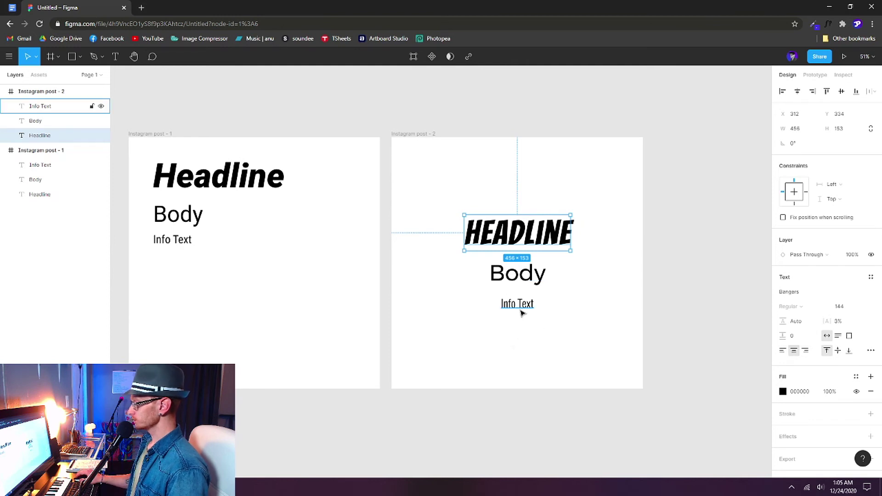
drag(529, 308, 532, 350)
click(518, 281)
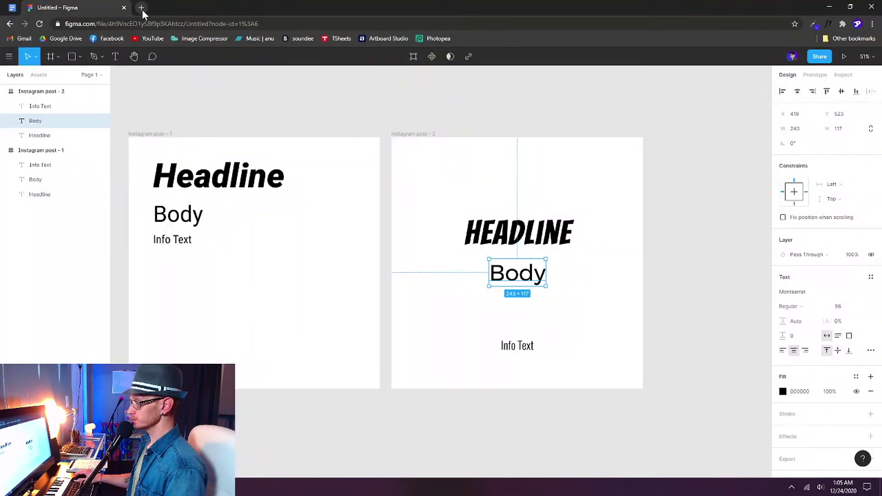
- Open lipsum.com in a new browser tab
click(142, 8)
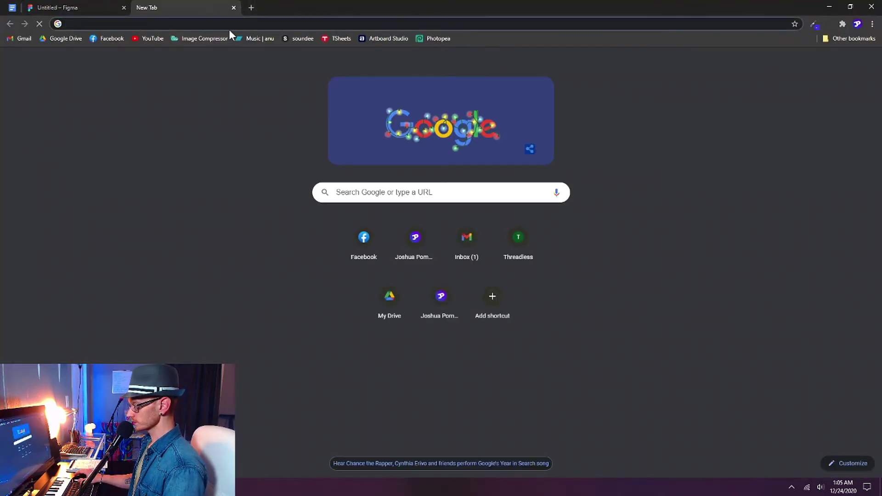
text(lor)
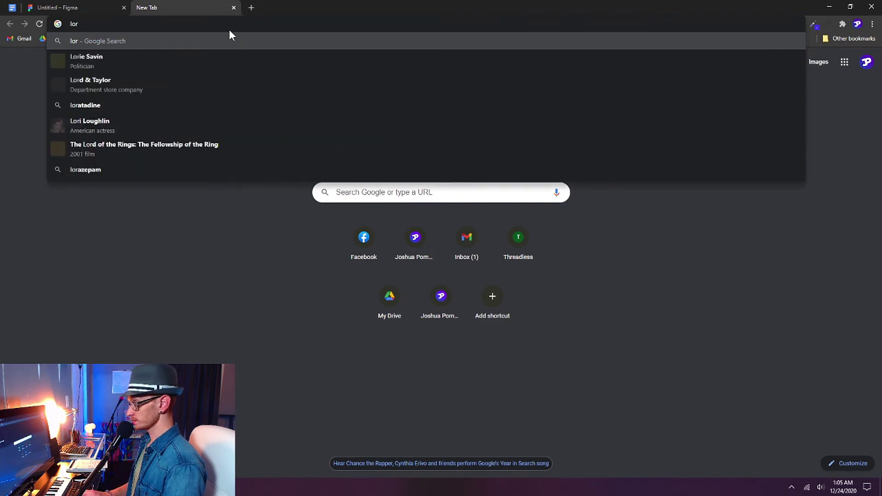
text(em)
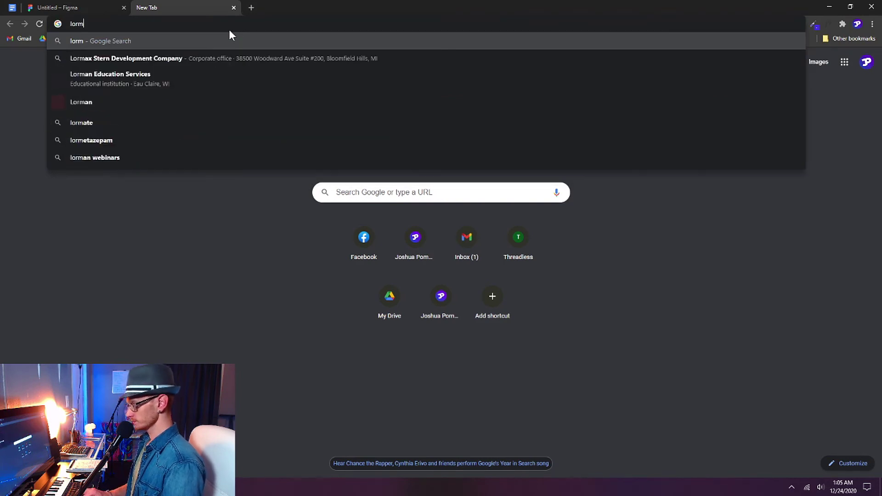
key(Return)
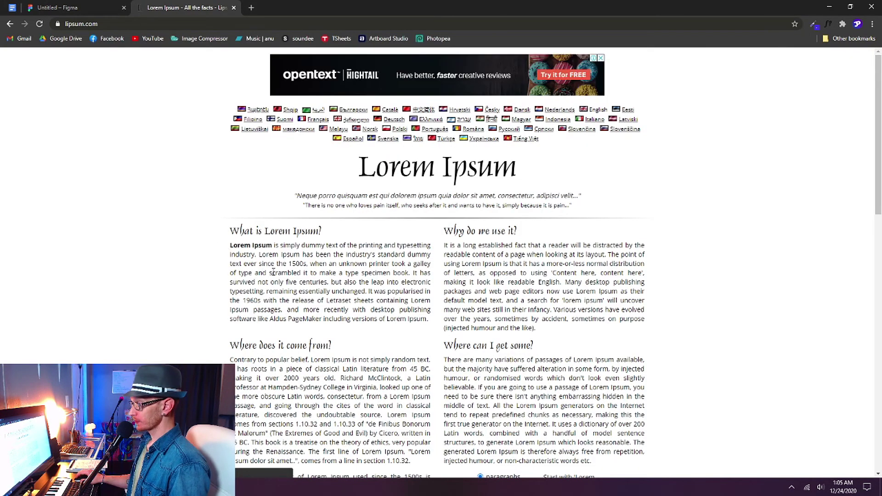
- Select the 'What is Lorem Ipsum?' paragraph on lipsum.com
drag(230, 246, 432, 324)
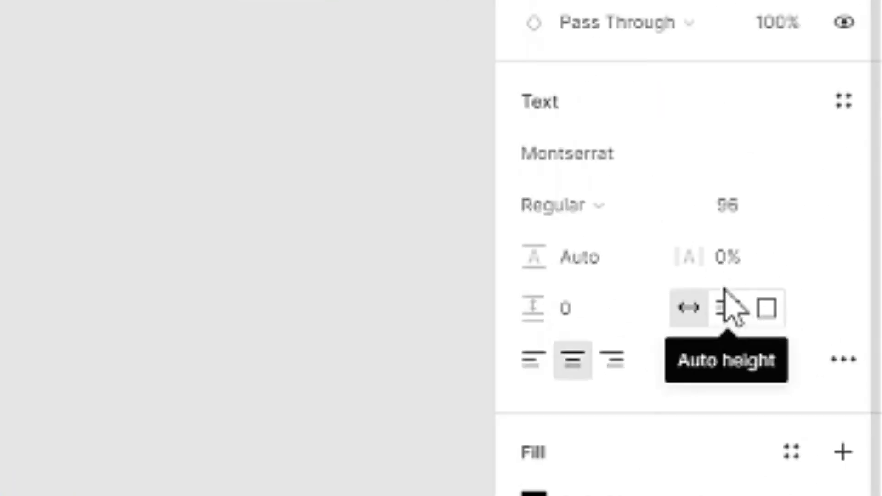
- Make Body auto height, 900 wide, Center-constrained and centred in the frame
click(727, 313)
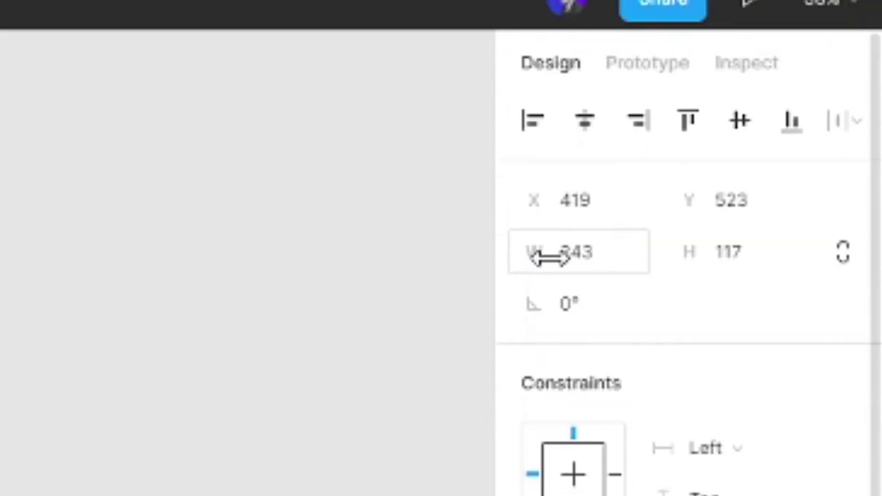
click(573, 255)
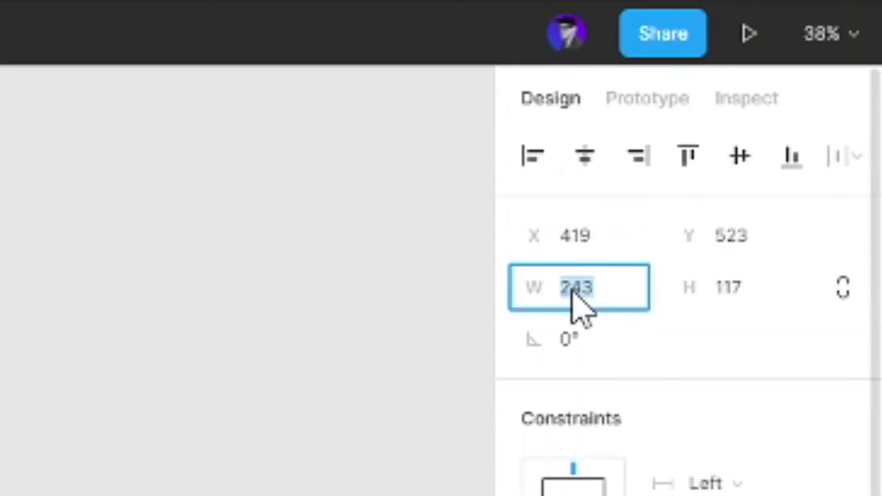
text(900)
key(Return)
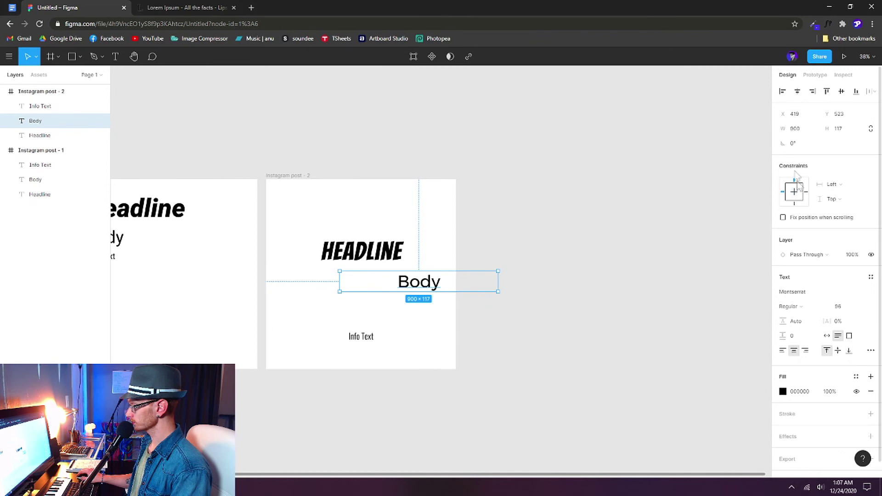
click(798, 193)
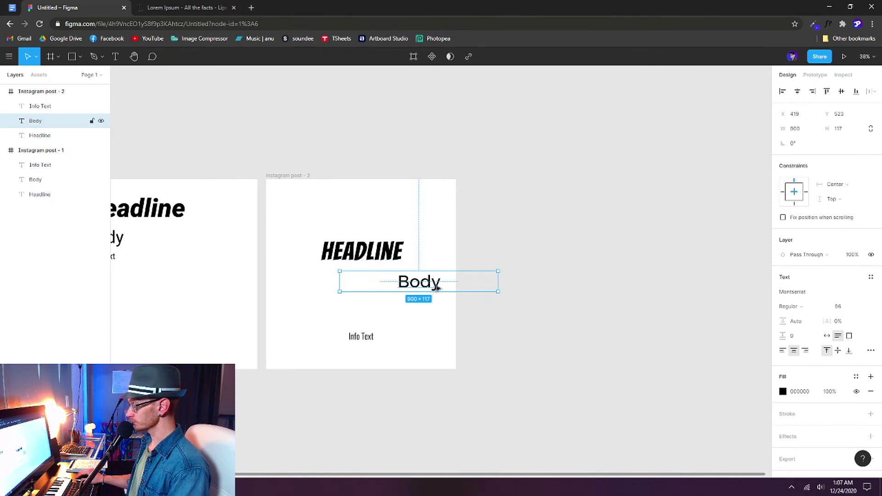
drag(433, 285, 372, 289)
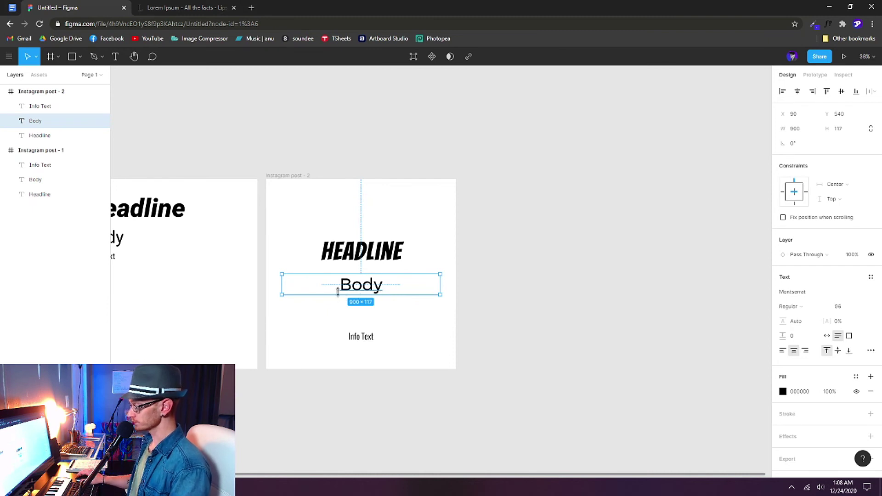
drag(338, 290, 359, 289)
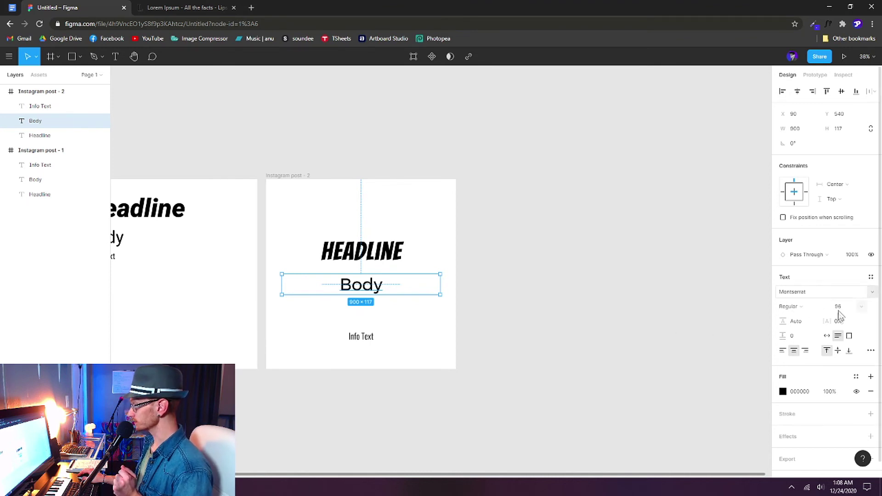
- Set Body to Montserrat Light at size 64 and begin editing its wording
click(862, 308)
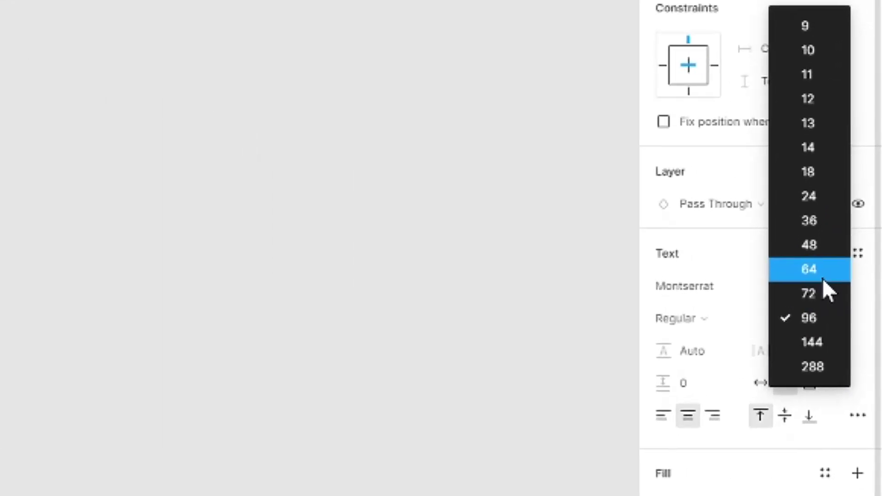
click(824, 280)
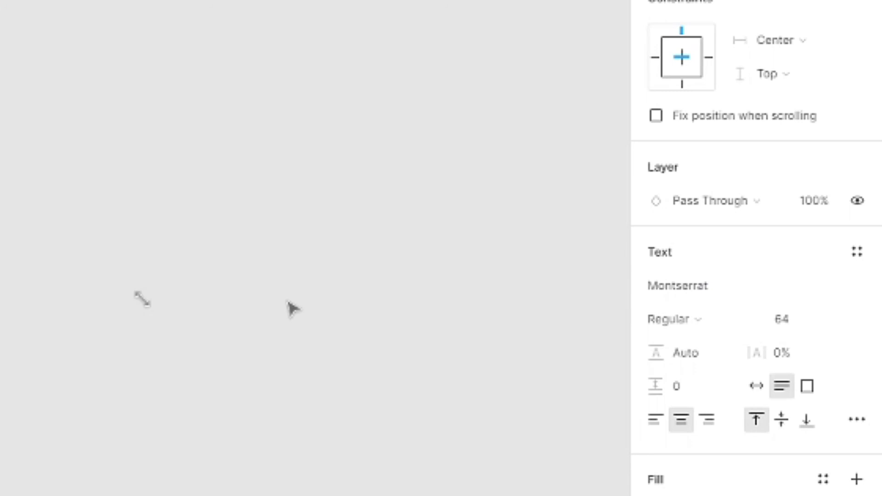
click(691, 328)
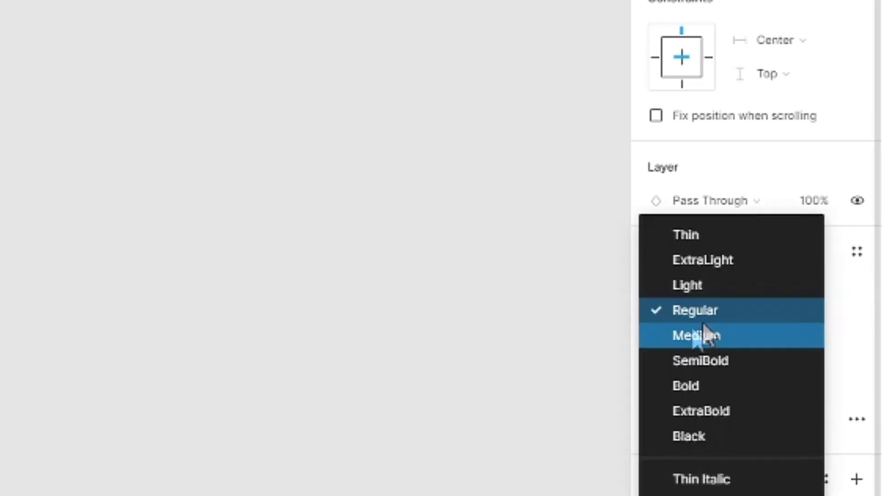
click(707, 285)
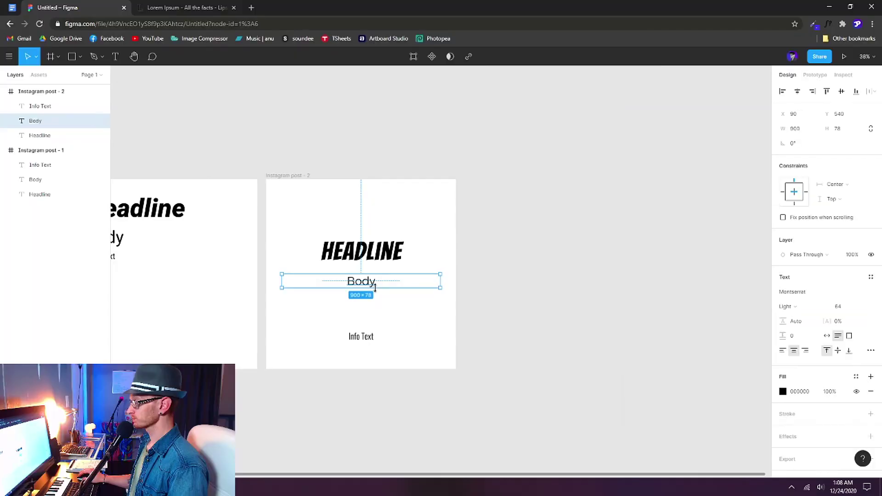
double_click(366, 283)
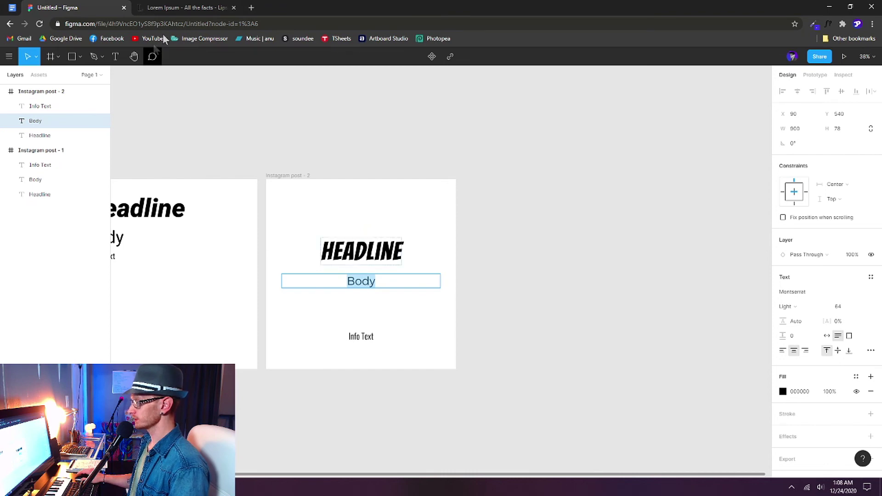
- Copy the opening of the first Lorem Ipsum paragraph from lipsum.com and paste it over post 2's Body text
click(193, 9)
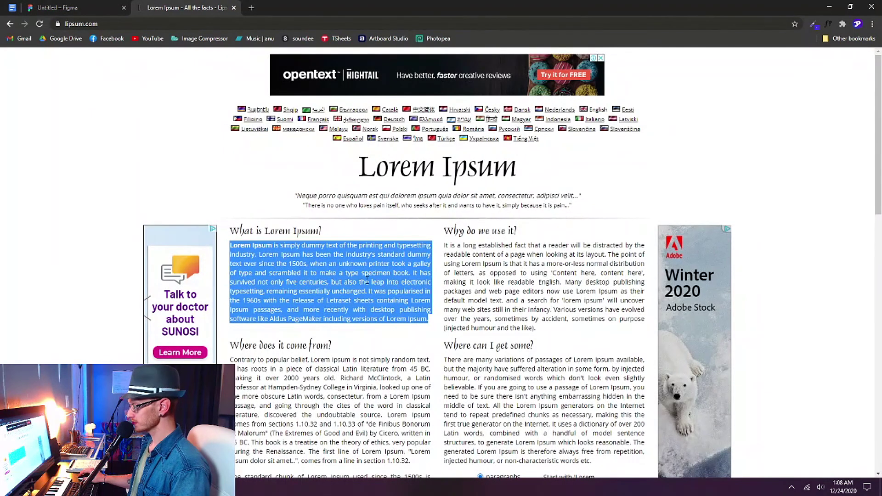
click(352, 270)
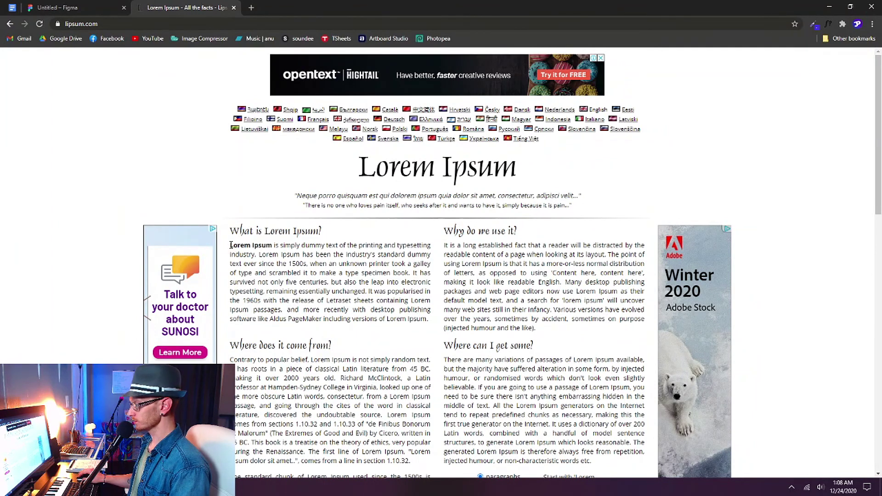
drag(231, 246, 409, 271)
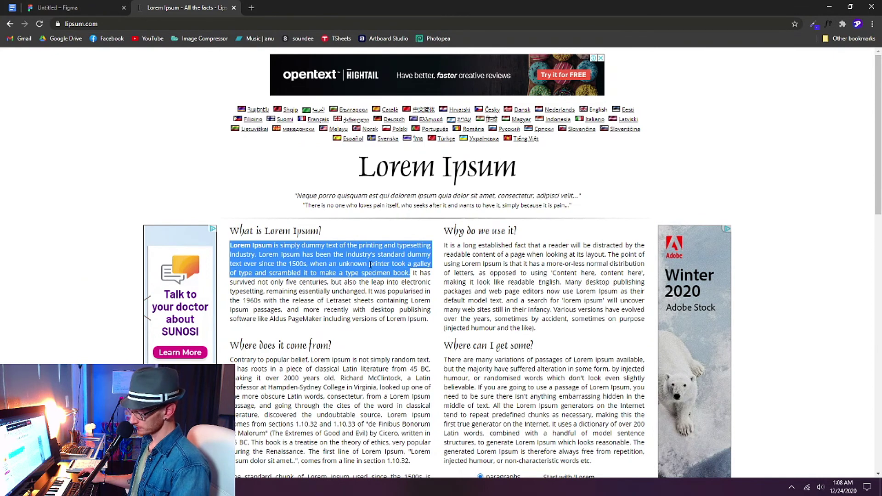
click(58, 8)
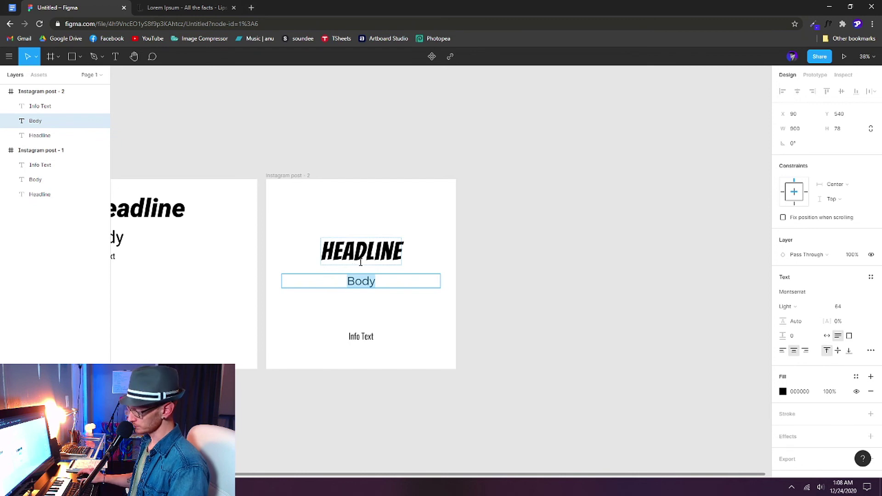
key(ctrl+v)
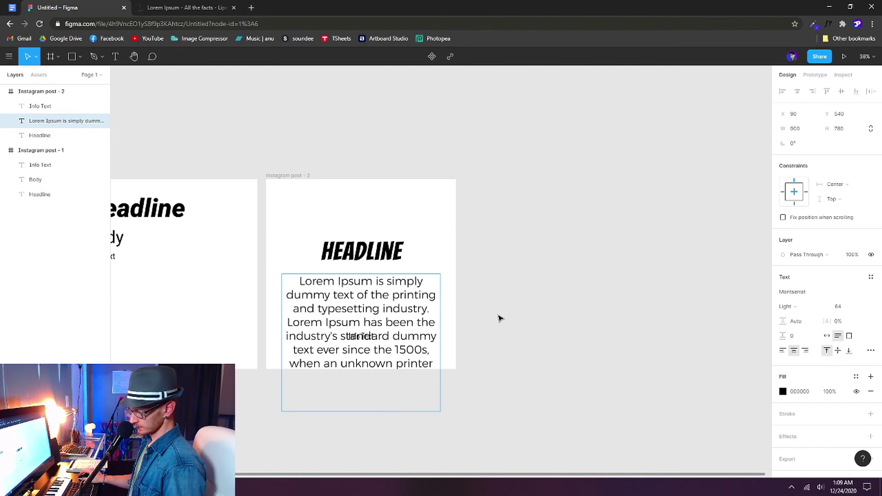
- Set the whole pasted lorem ipsum paragraph to font size 36
key(ctrl+a)
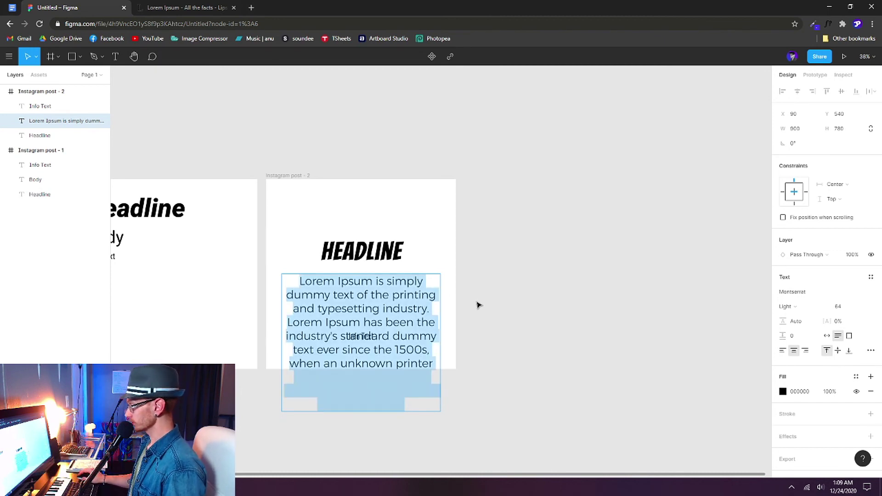
click(861, 308)
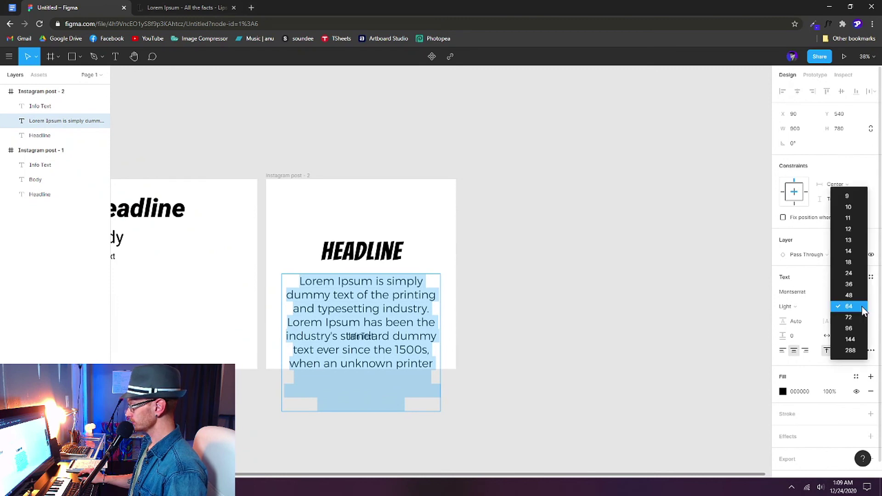
click(849, 284)
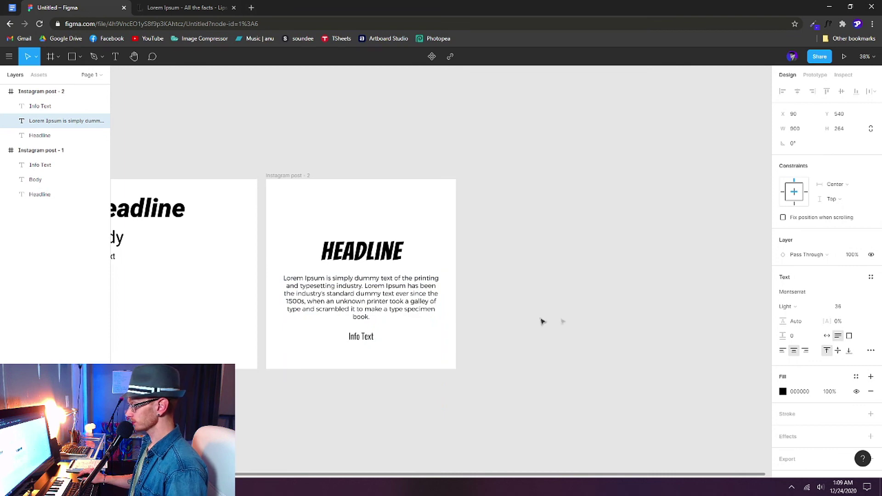
key(Escape)
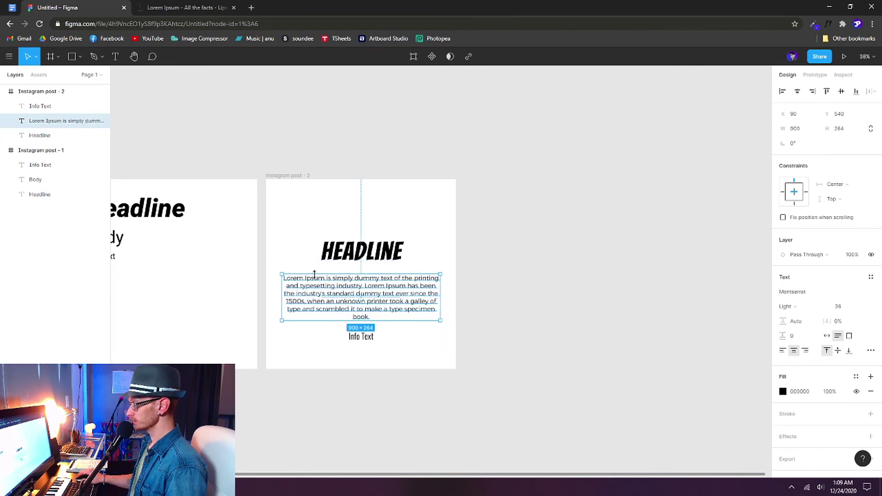
- Move the HEADLINE up near the top of post 2 and the paragraph up beneath it
click(378, 260)
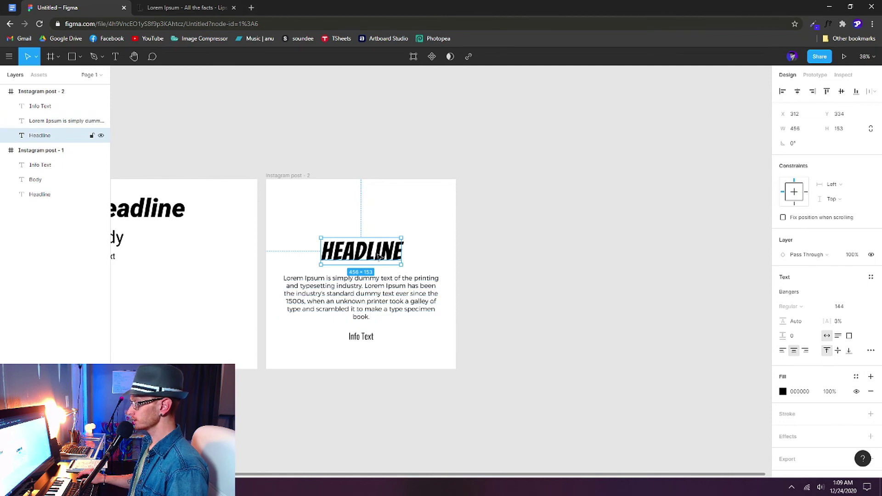
key(alt)
drag(378, 257, 378, 215)
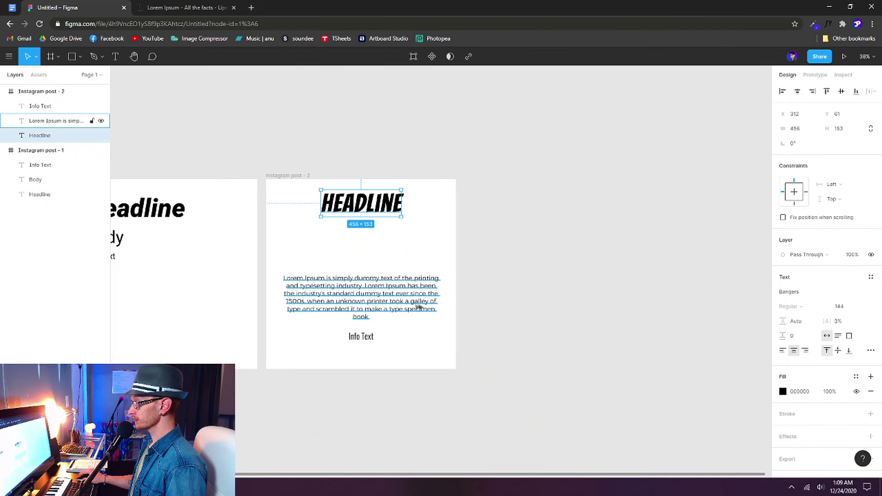
click(384, 304)
drag(396, 296, 395, 282)
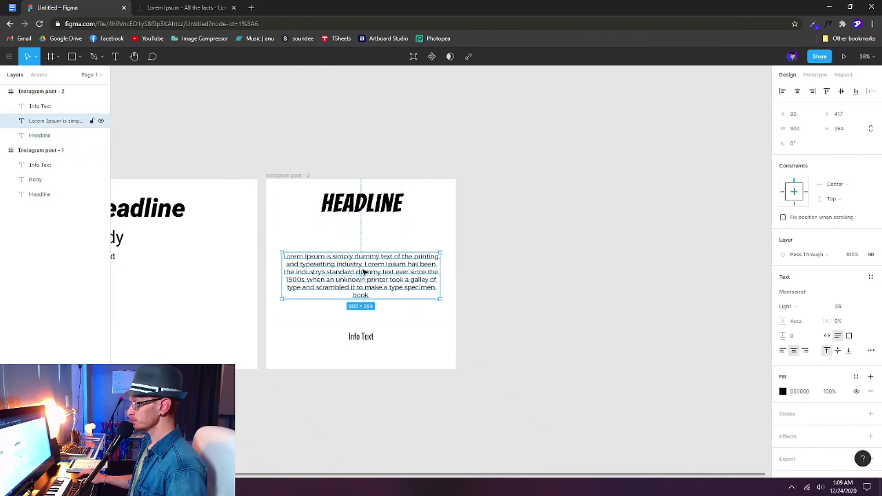
- Left-align the paragraph, set it to size 48, and nudge it up to Y 334
click(782, 351)
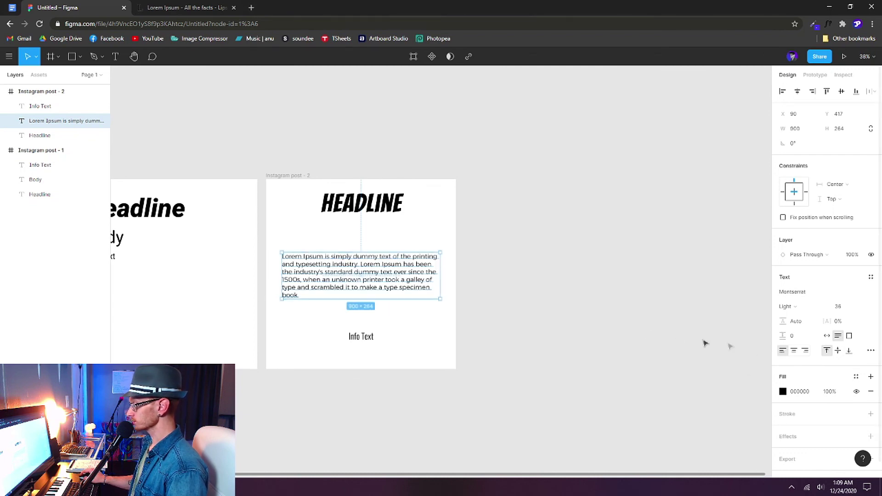
click(858, 310)
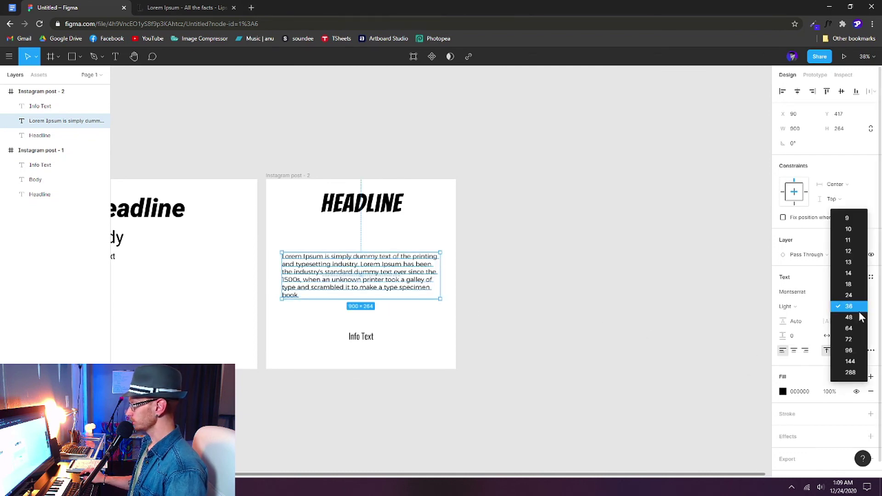
click(848, 318)
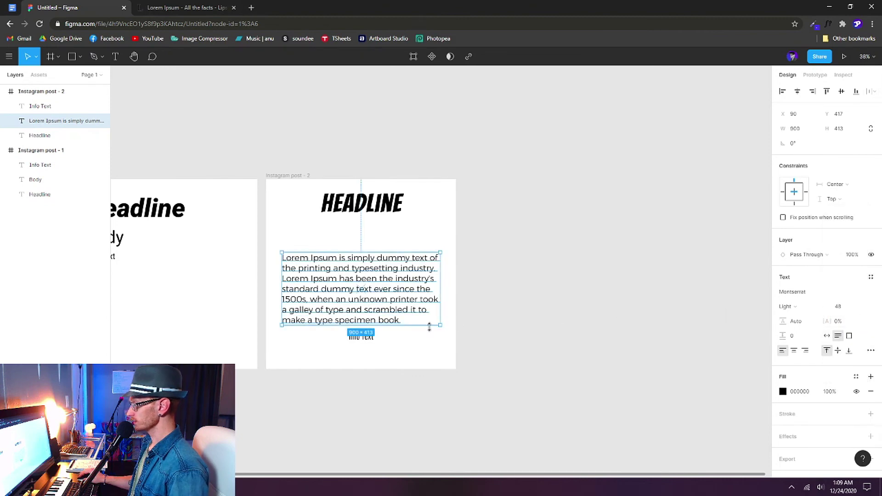
click(488, 334)
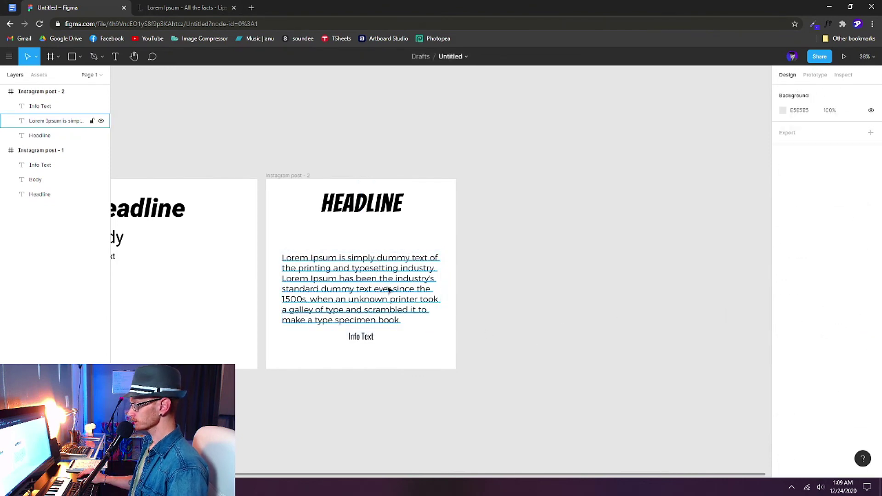
click(377, 302)
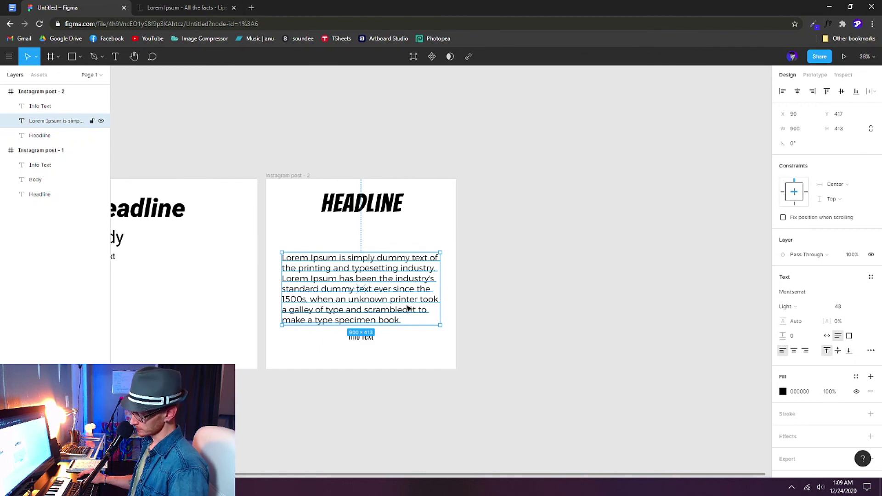
key(shift+Up)
key(shift+Up)
key(shift+Up)
key(shift+Up)
key(shift+Up)
key(shift+Up)
key(shift+Up)
key(shift+Up)
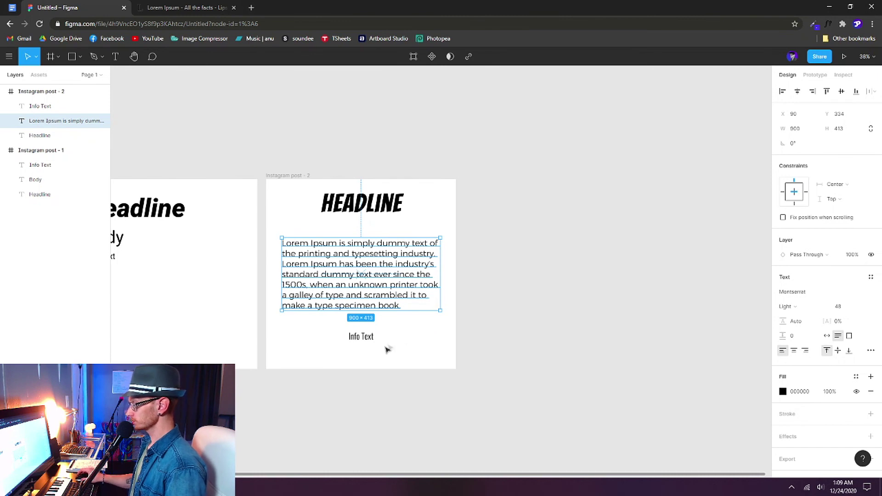
click(373, 340)
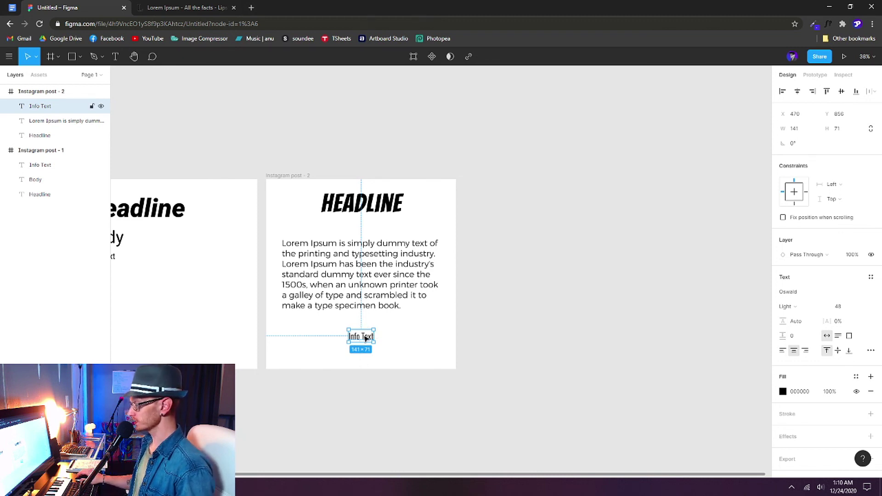
- Rewrite post 2's Info Text line as 'Firstname Lastname'
double_click(367, 338)
text(Firstname Lastname)
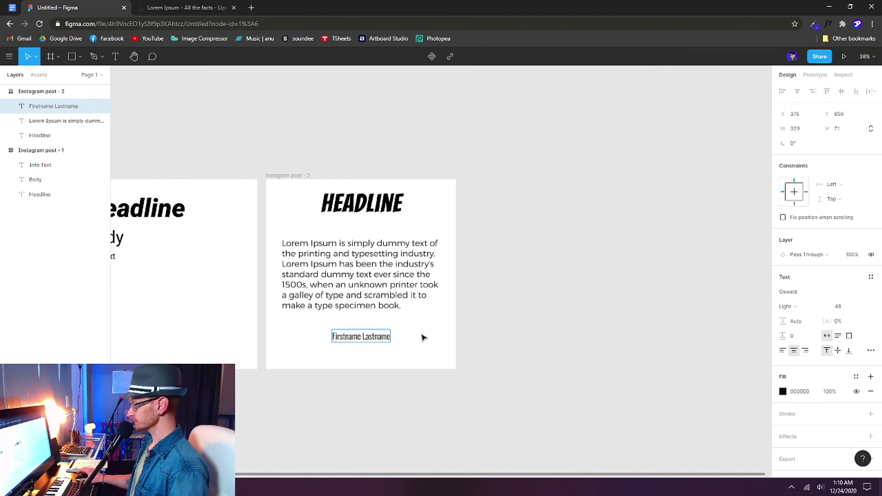
key(Escape)
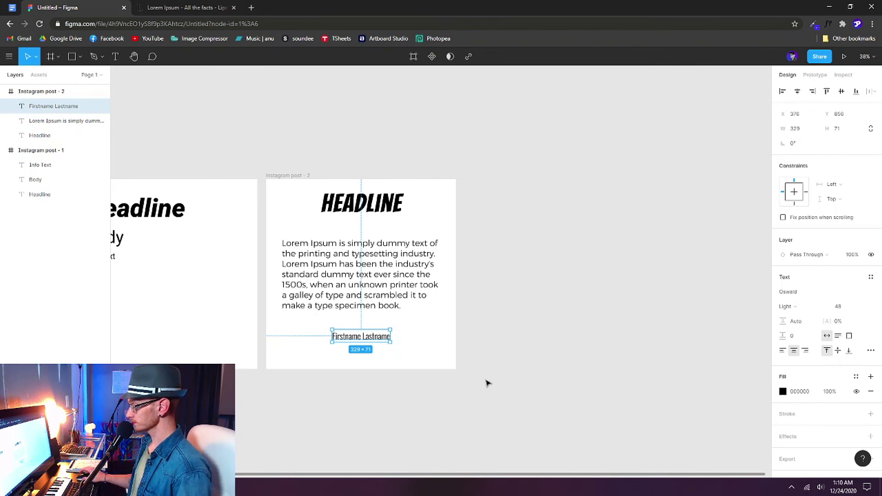
click(480, 367)
drag(418, 405, 334, 185)
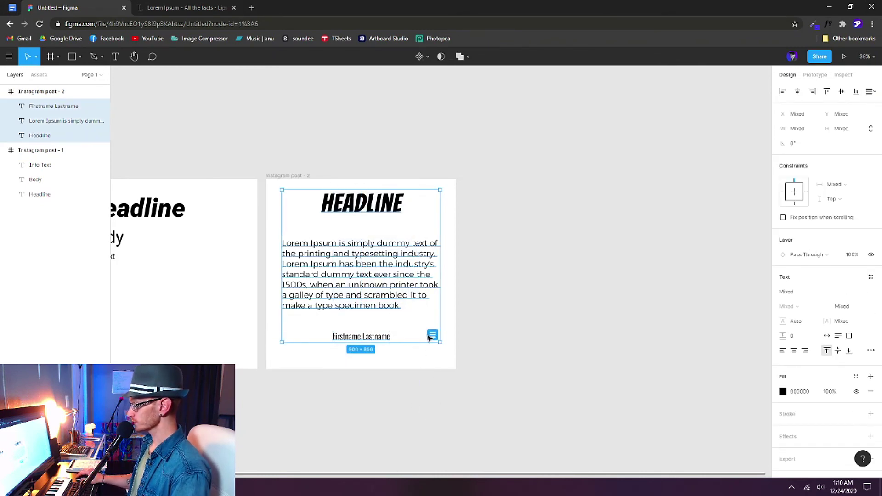
- Tidy up spacing between HEADLINE, paragraph and name line, and centre the group horizontally
click(433, 335)
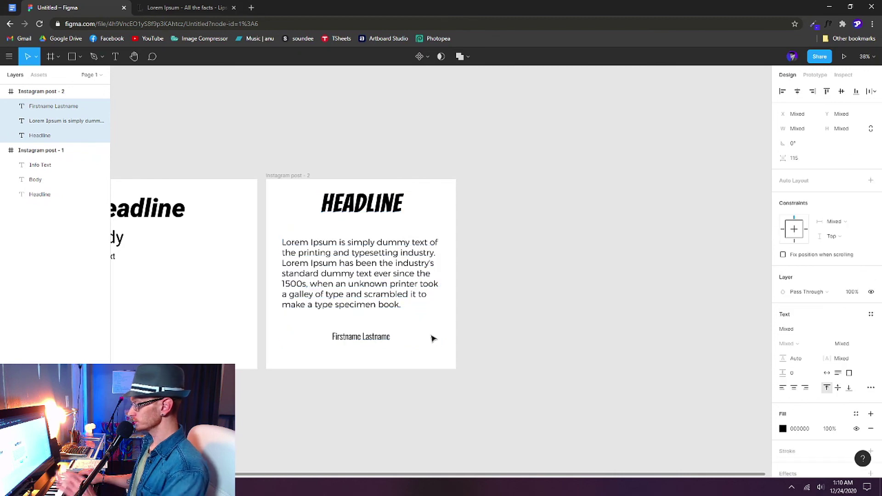
mouse_move(407, 278)
mouse_down()
mouse_move(409, 267)
mouse_move(411, 277)
mouse_up()
scroll(436, 303, left, 2)
click(468, 334)
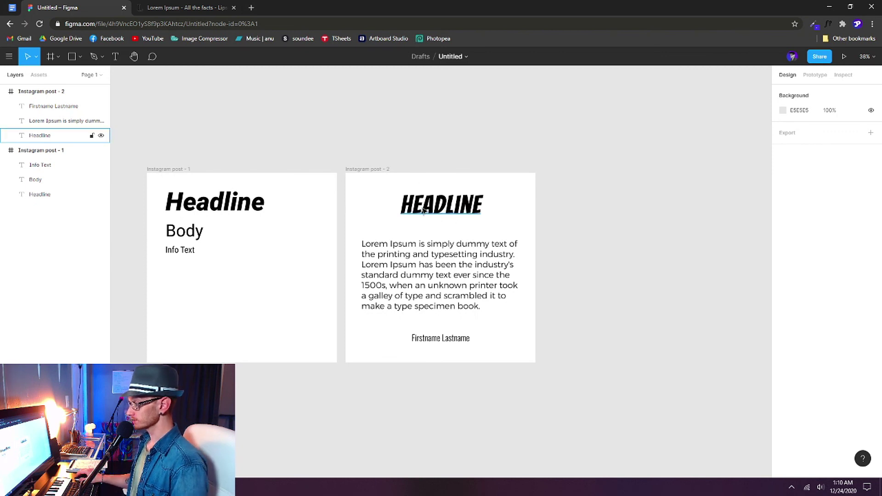
double_click(434, 290)
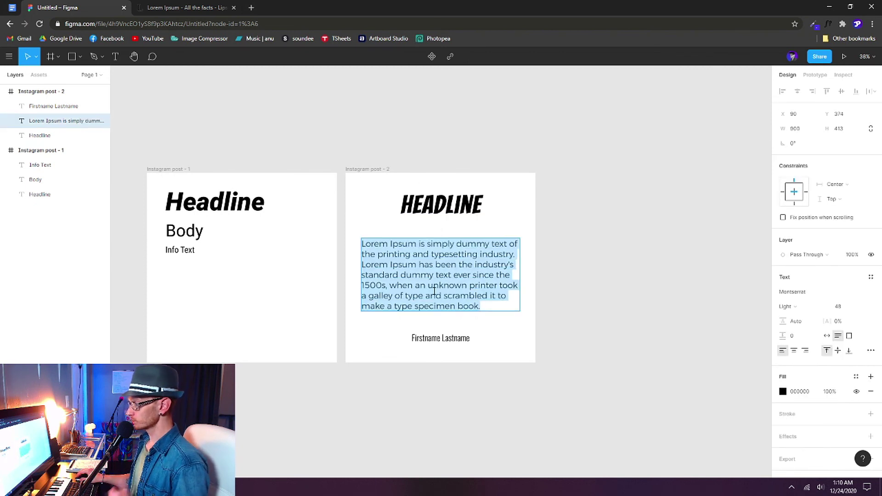
key(Escape)
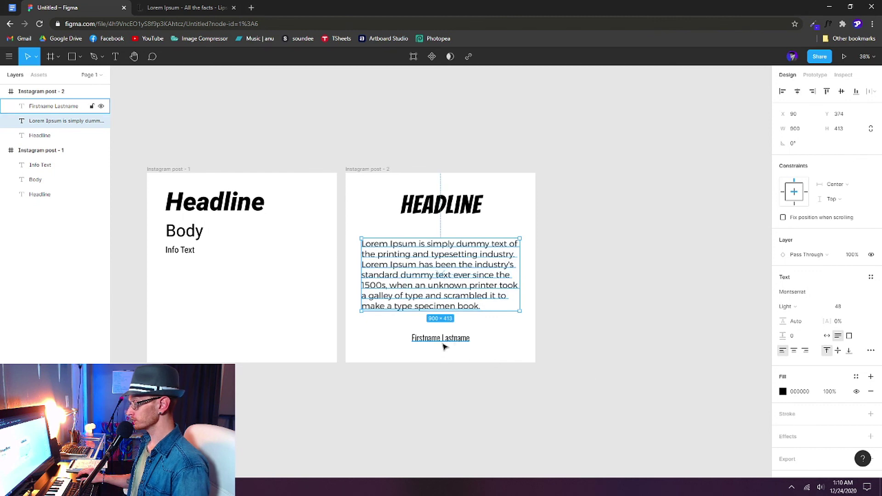
click(444, 343)
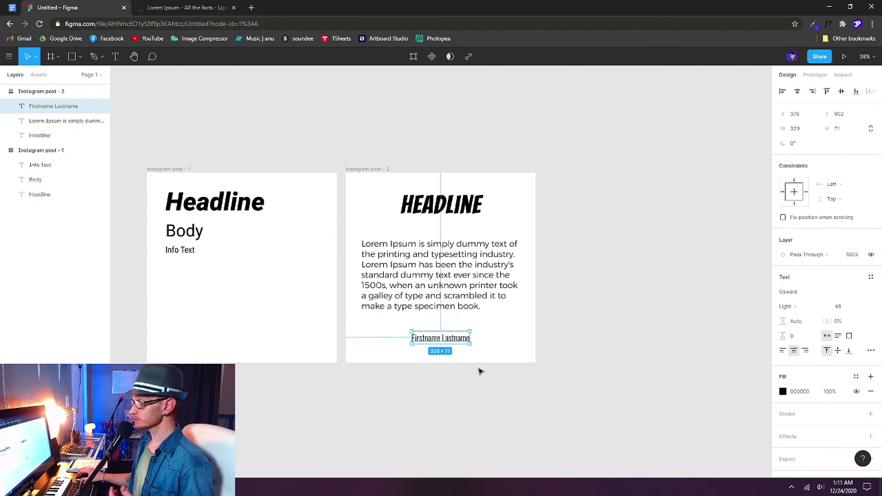
click(564, 368)
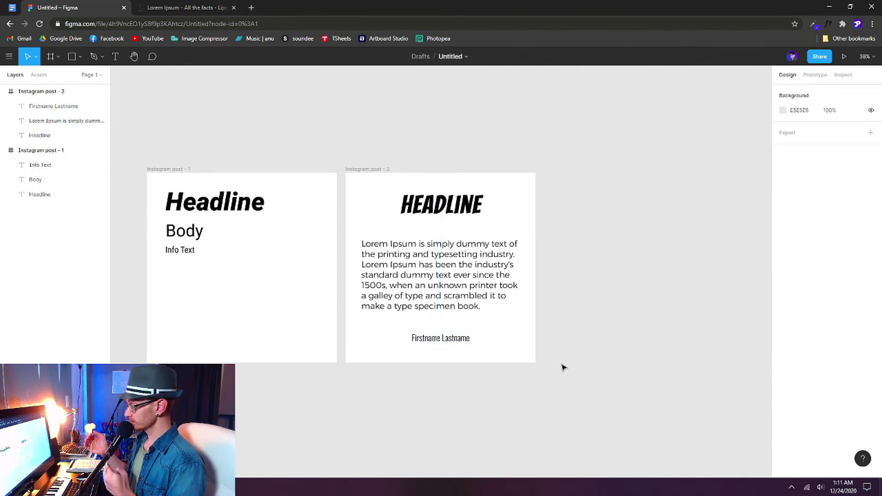
click(465, 259)
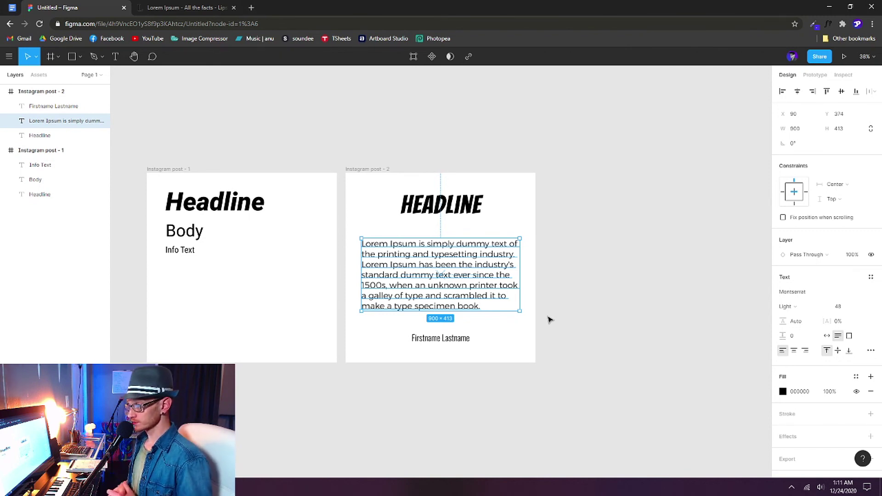
click(549, 319)
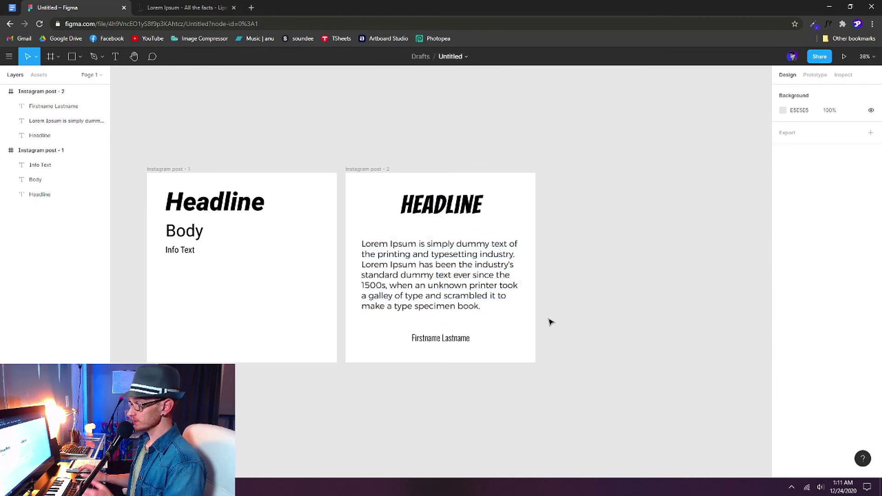